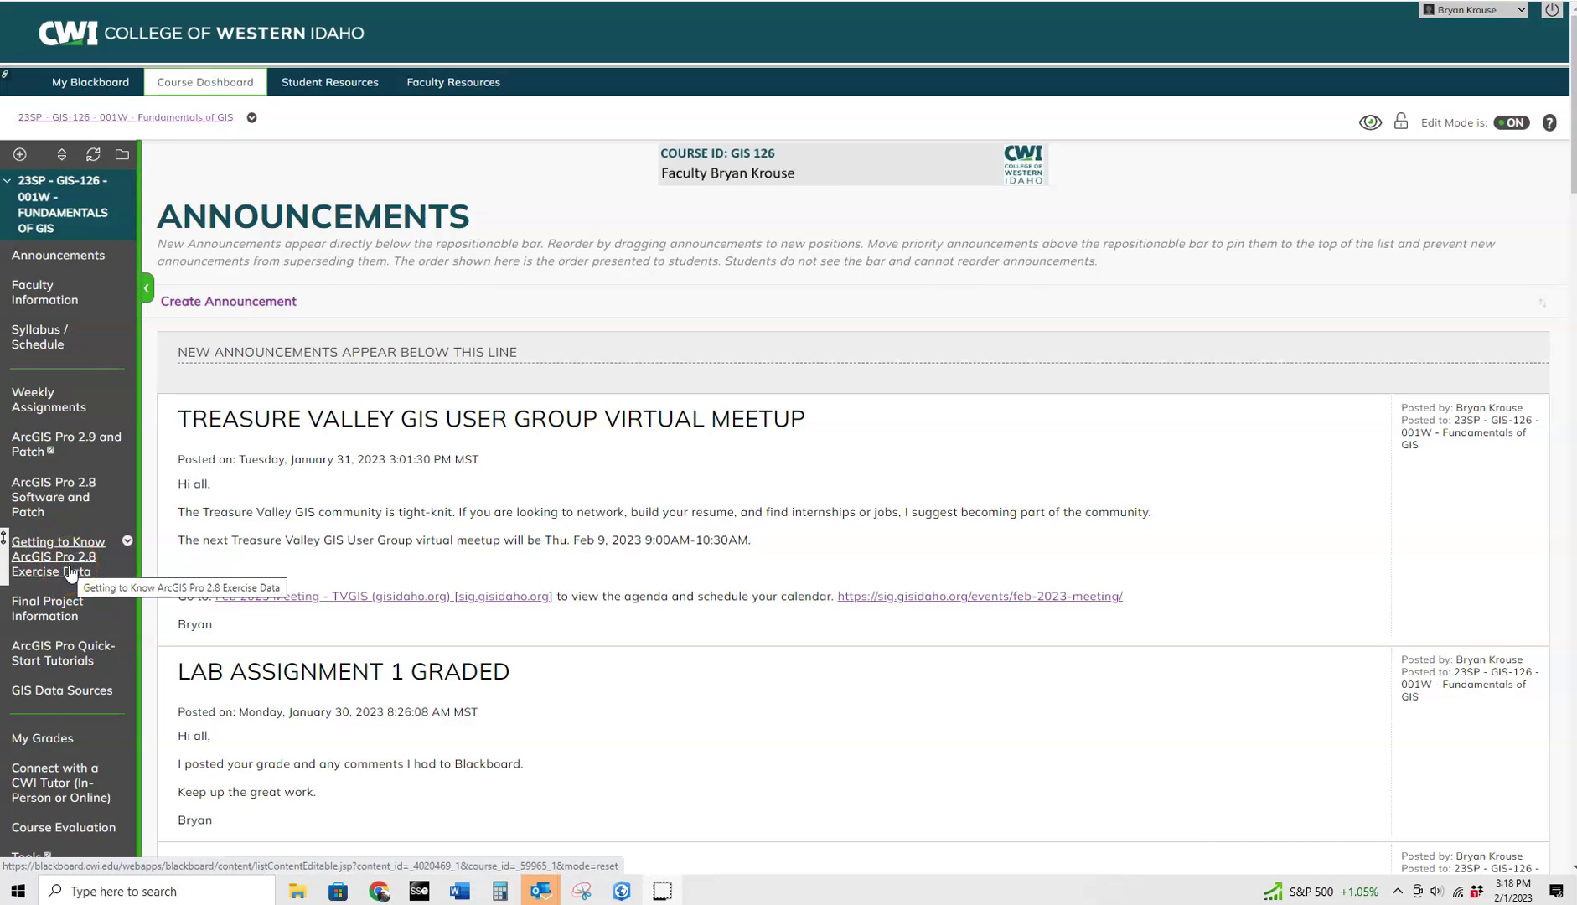
Step: Open the Getting to Know ArcGIS Pro 2.8 Exercise Data page and turn Edit Mode off for the student view
{"action": "left_click", "coordinate": [70, 572]}
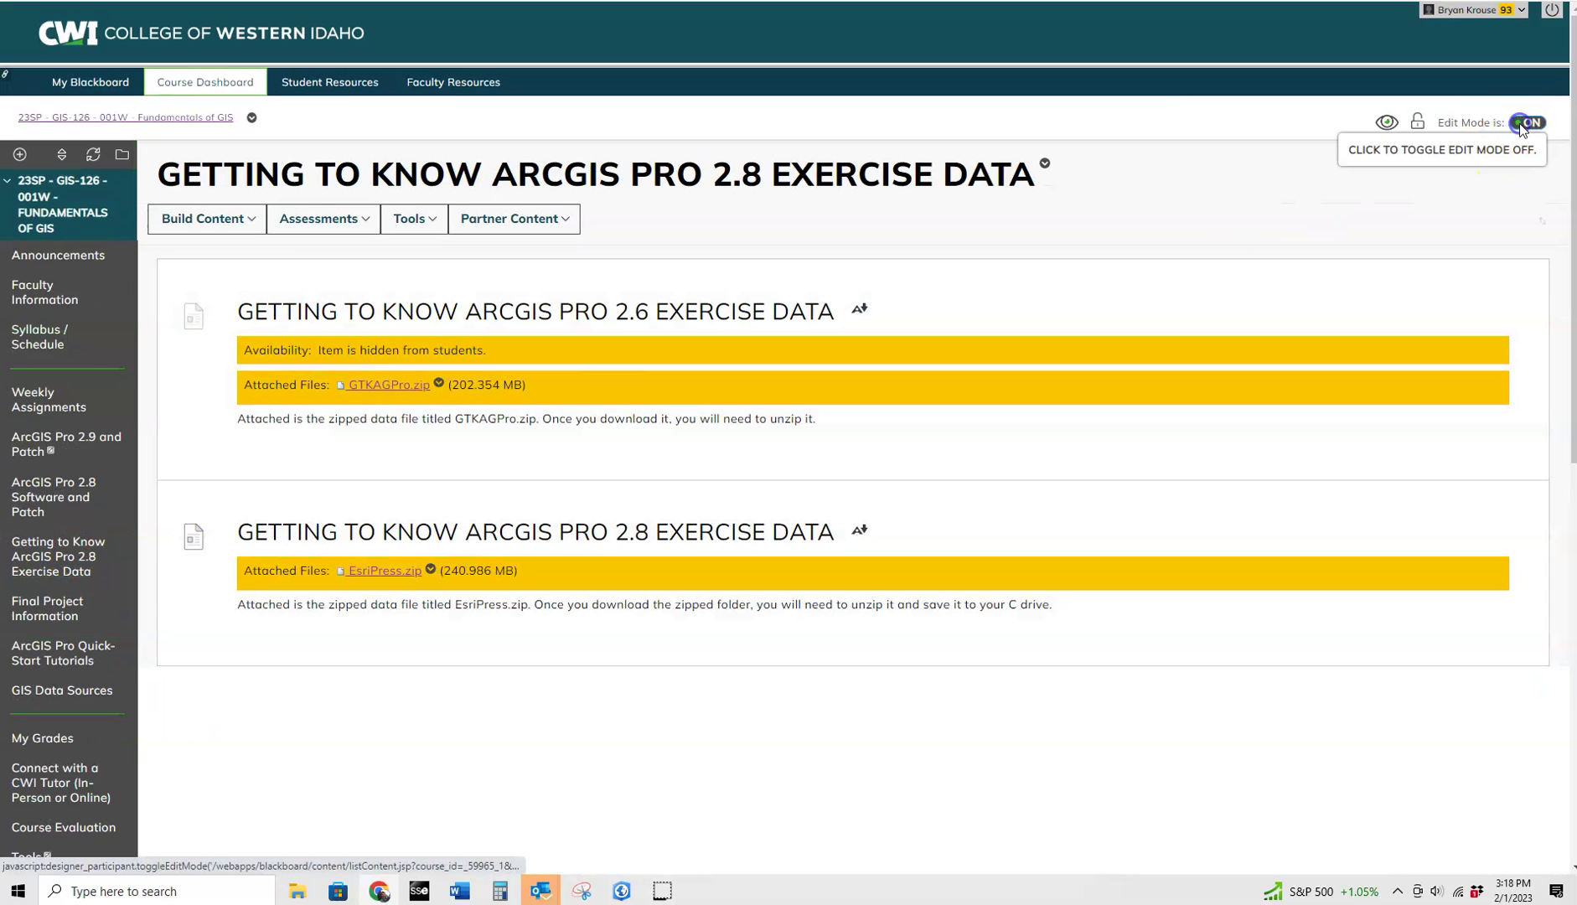
{"action": "left_click", "coordinate": [1521, 123]}
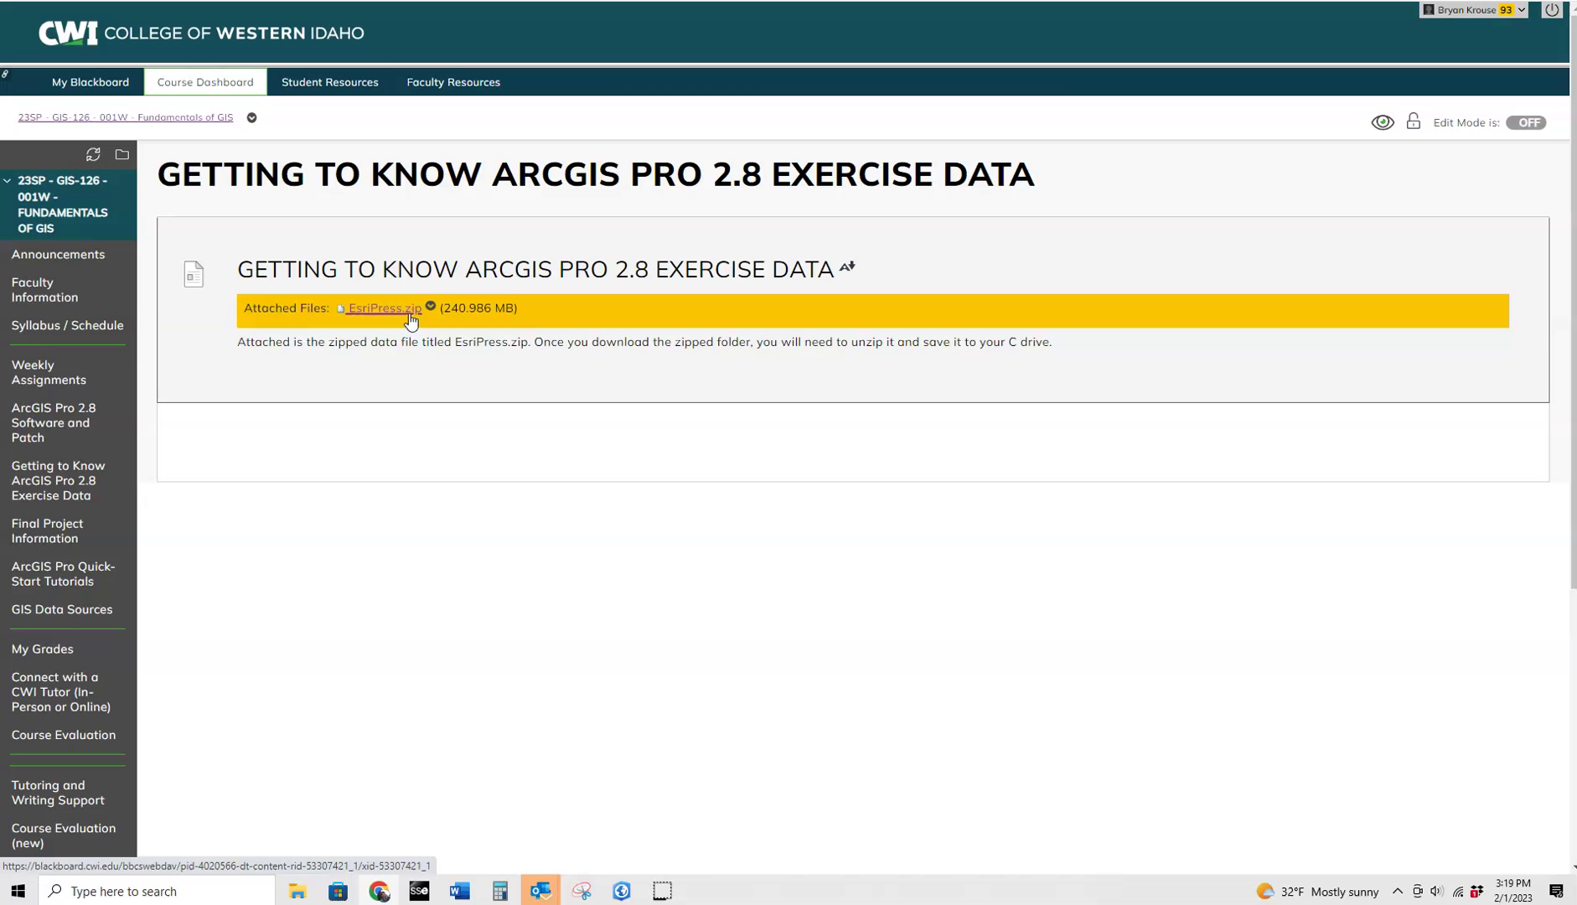
Step: Download the EsriPress.zip attachment and show it in Chrome's Downloads page
{"action": "left_click", "coordinate": [410, 312]}
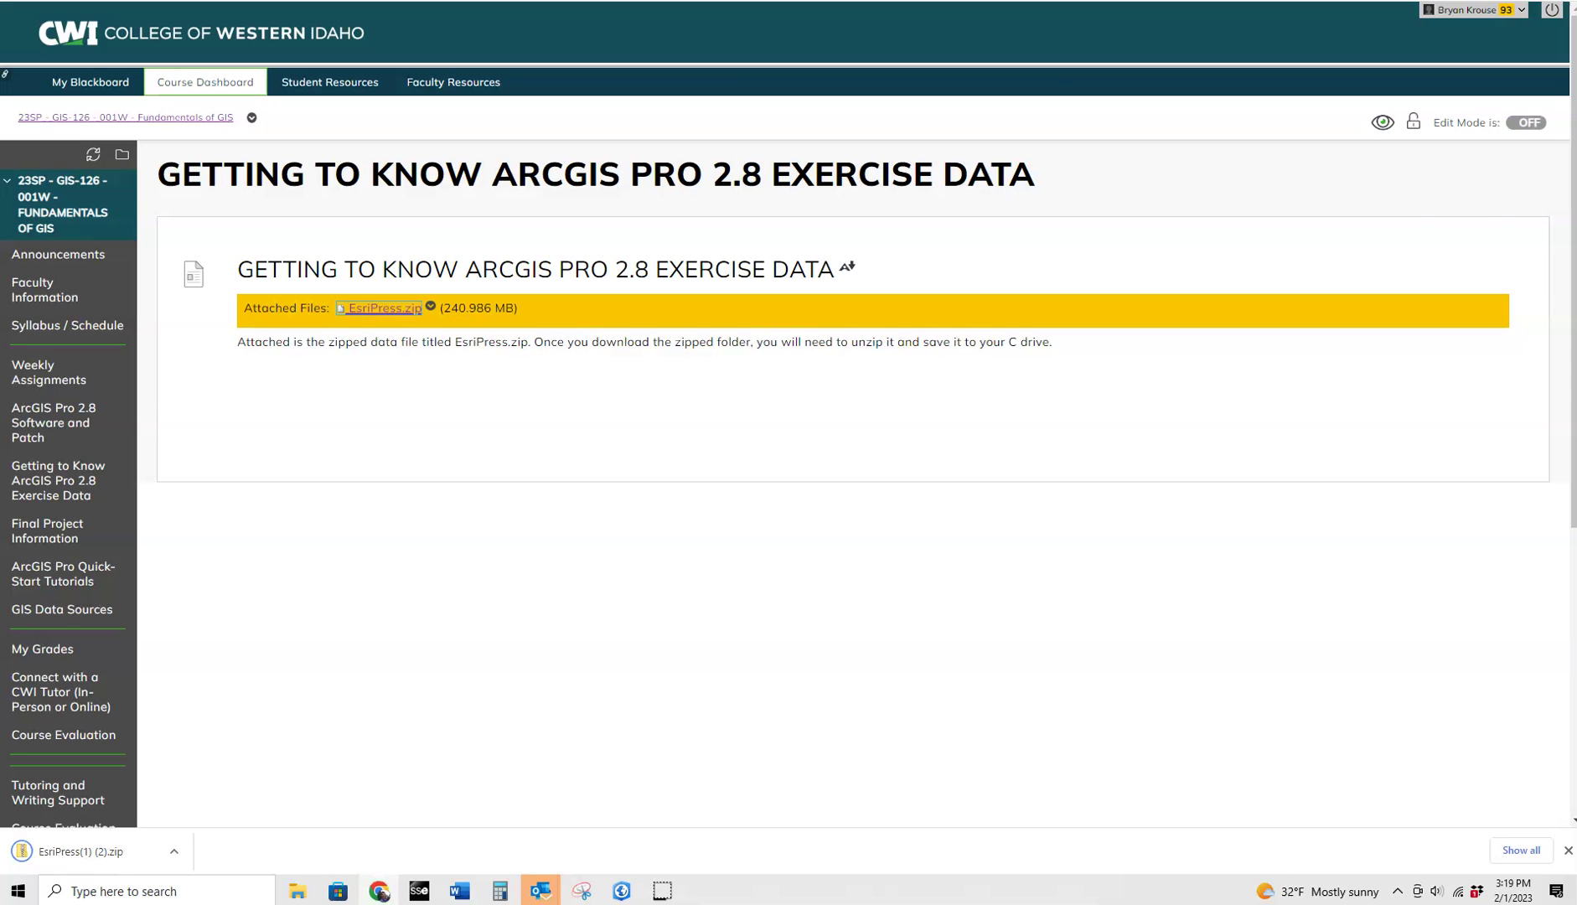
{"action": "key", "text": "alt+f"}
{"action": "left_click", "coordinate": [1463, 74]}
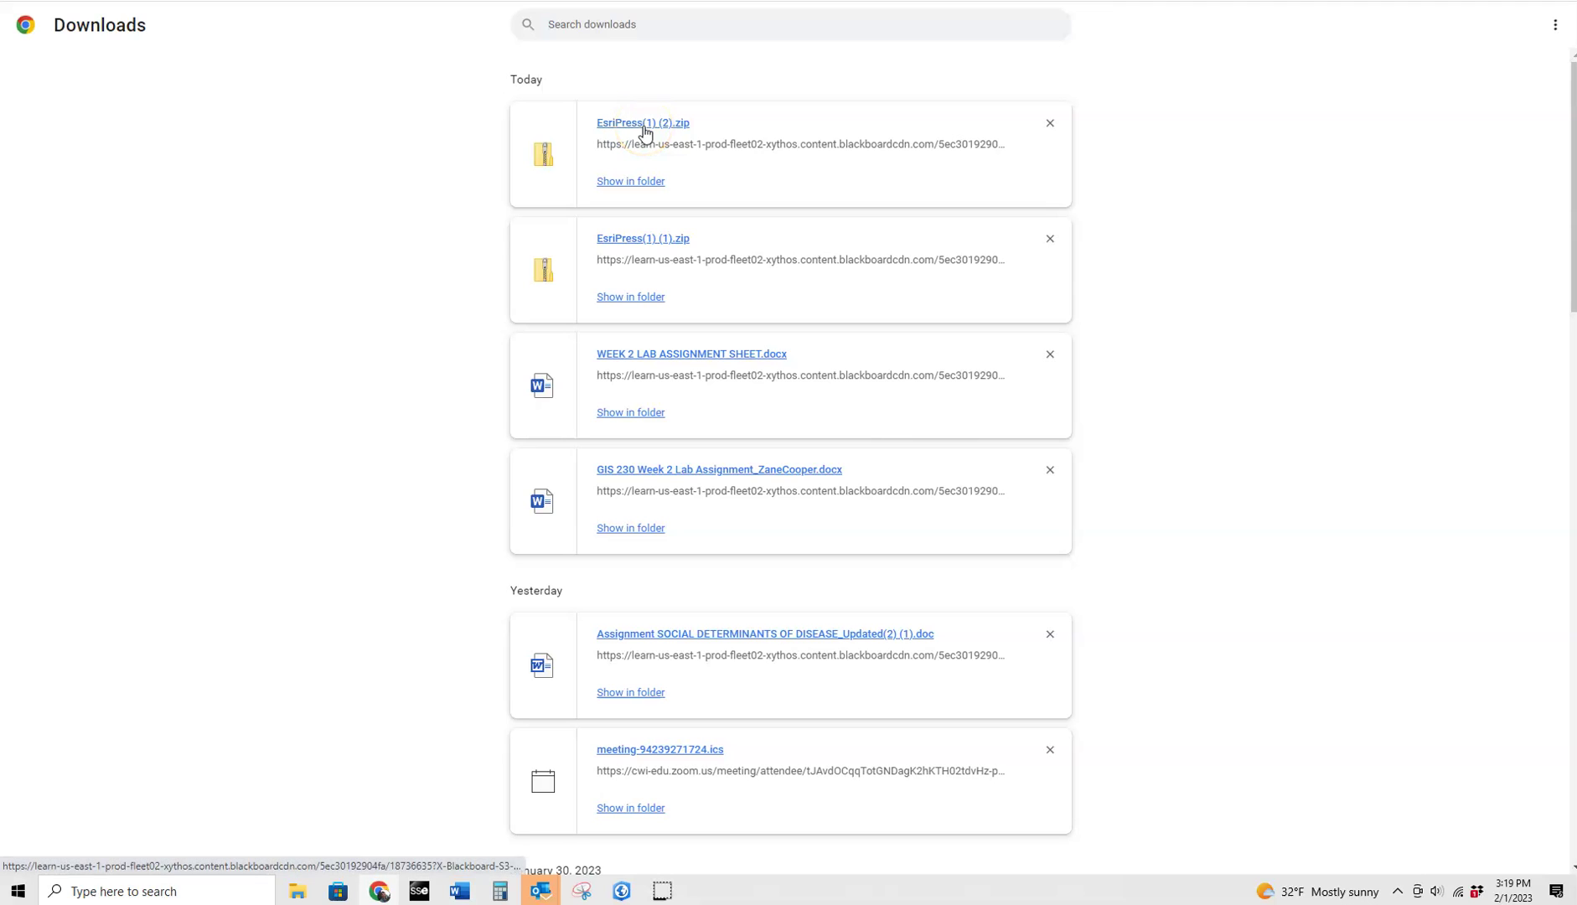
{"action": "left_click", "coordinate": [662, 24]}
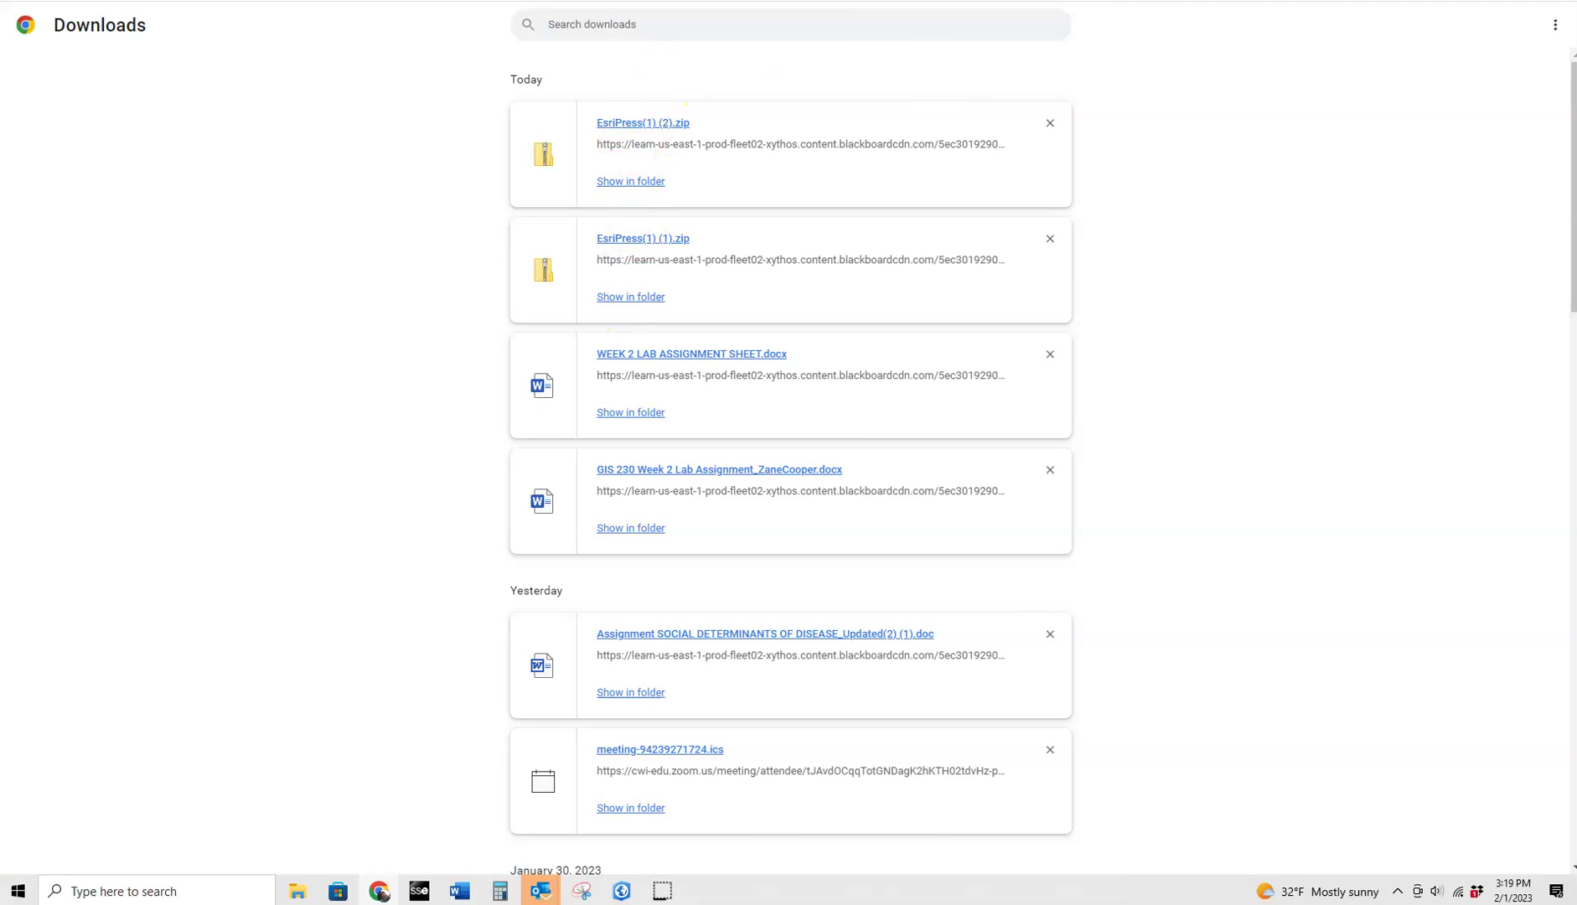
{"action": "left_click", "coordinate": [653, 124]}
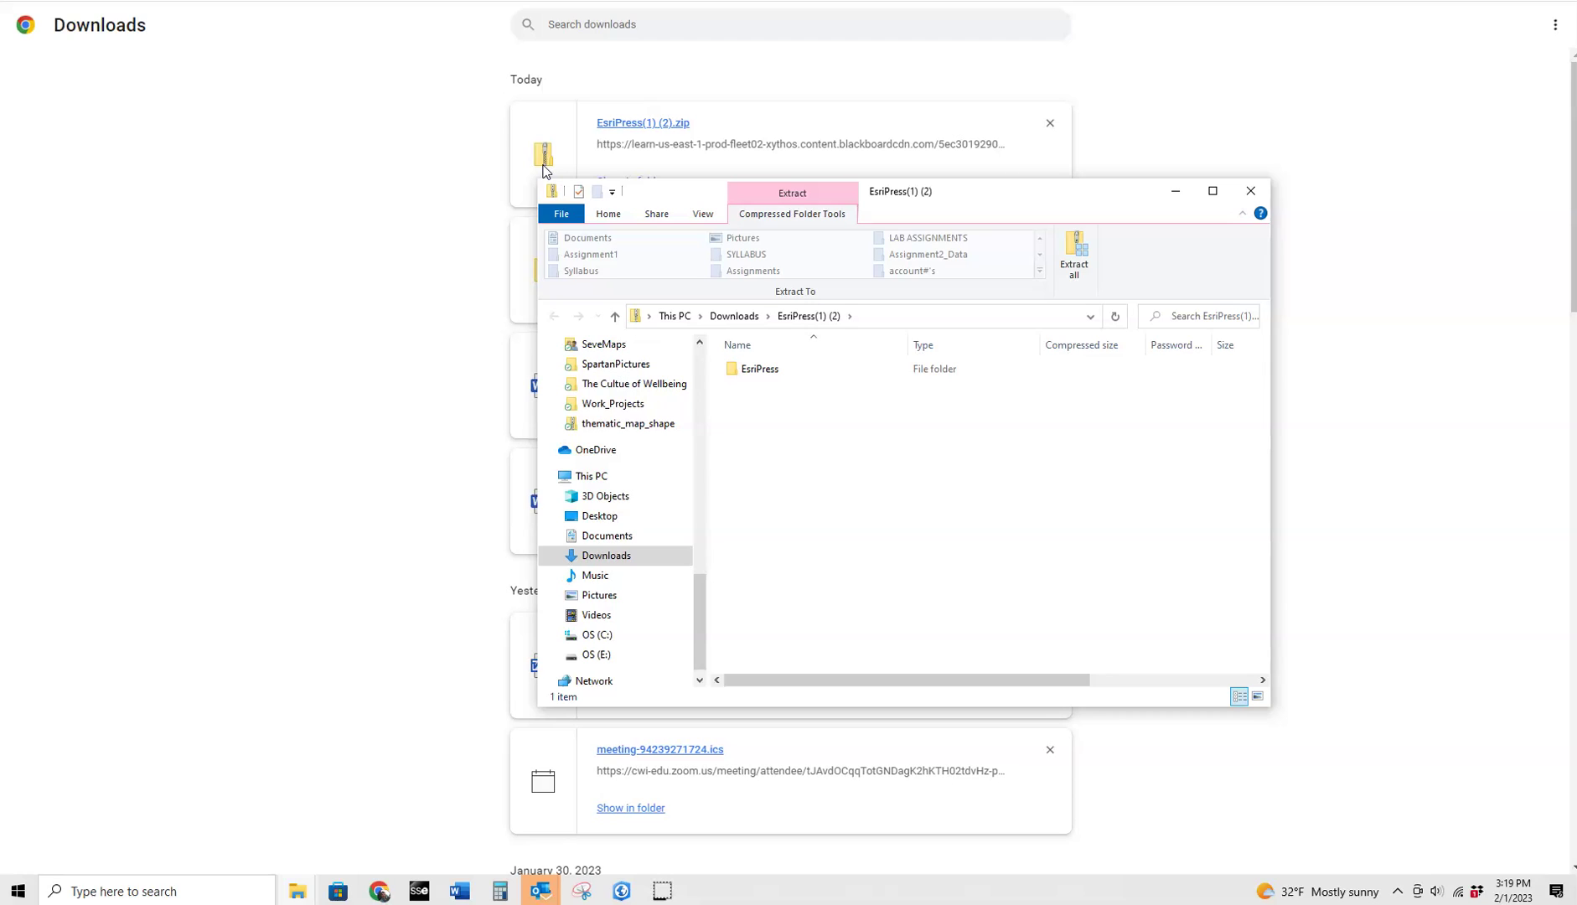
{"action": "left_click", "coordinate": [754, 379]}
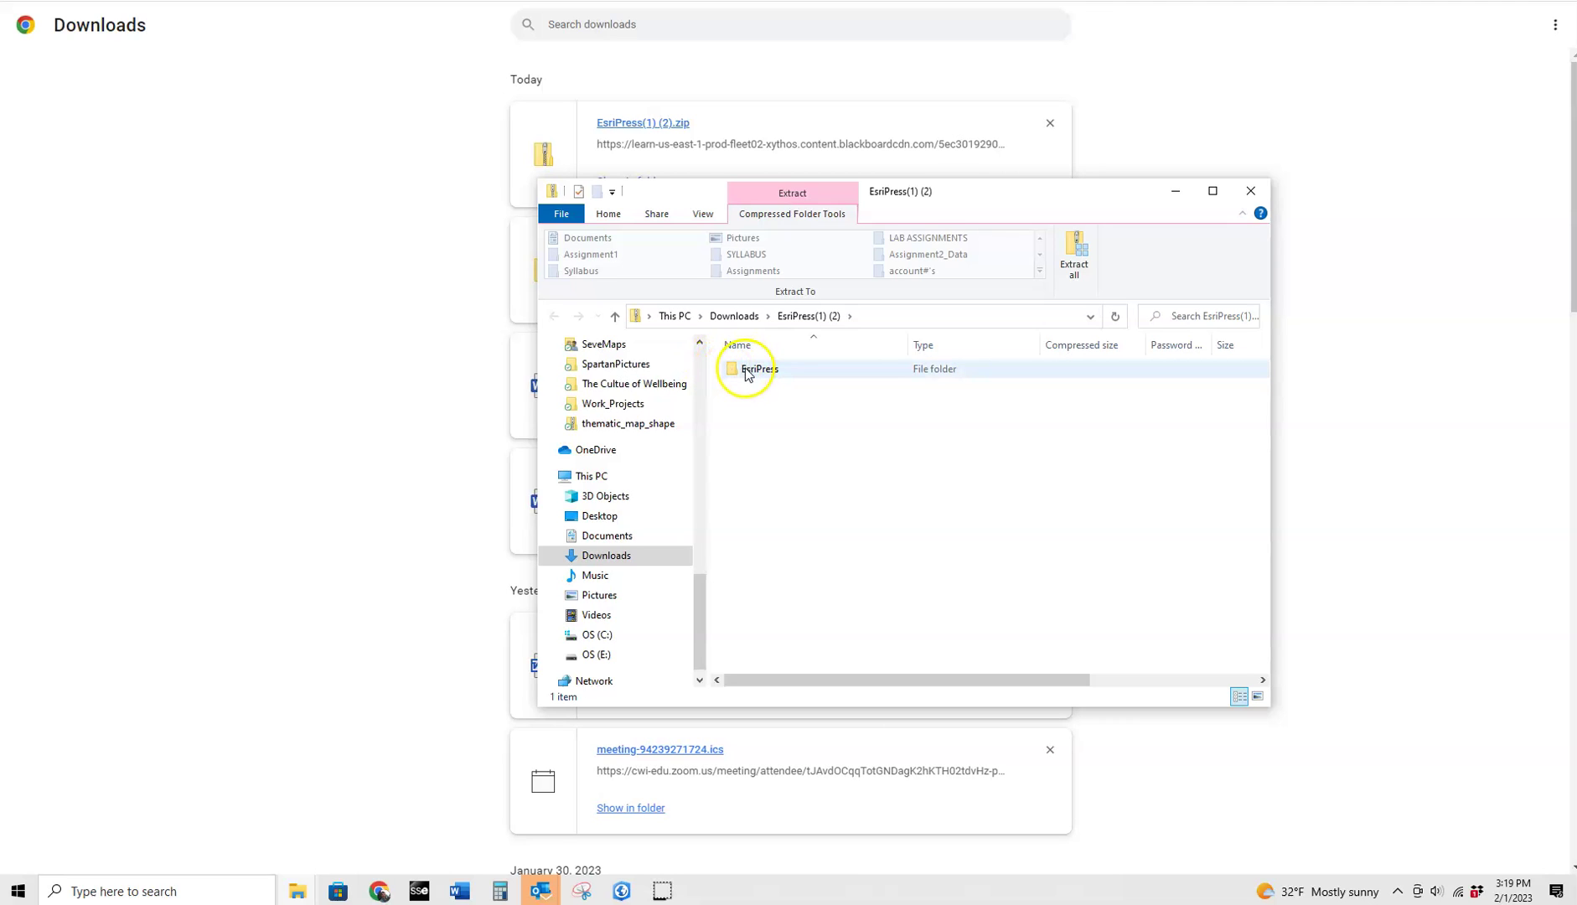
{"action": "left_click", "coordinate": [748, 372]}
{"action": "right_click", "coordinate": [746, 370]}
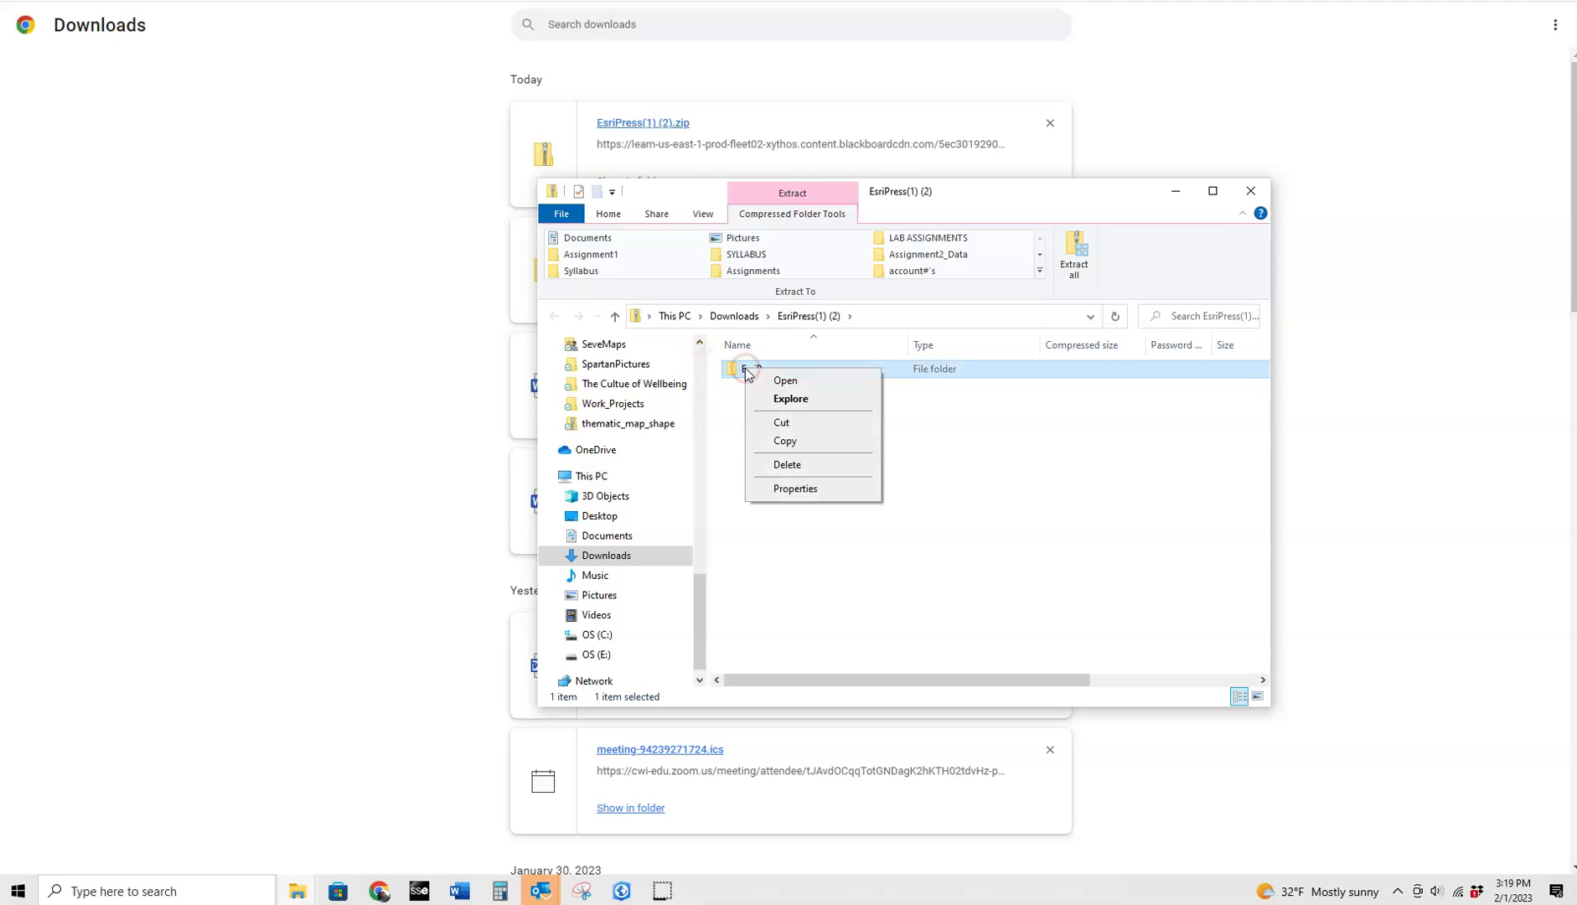
{"action": "left_click", "coordinate": [787, 442]}
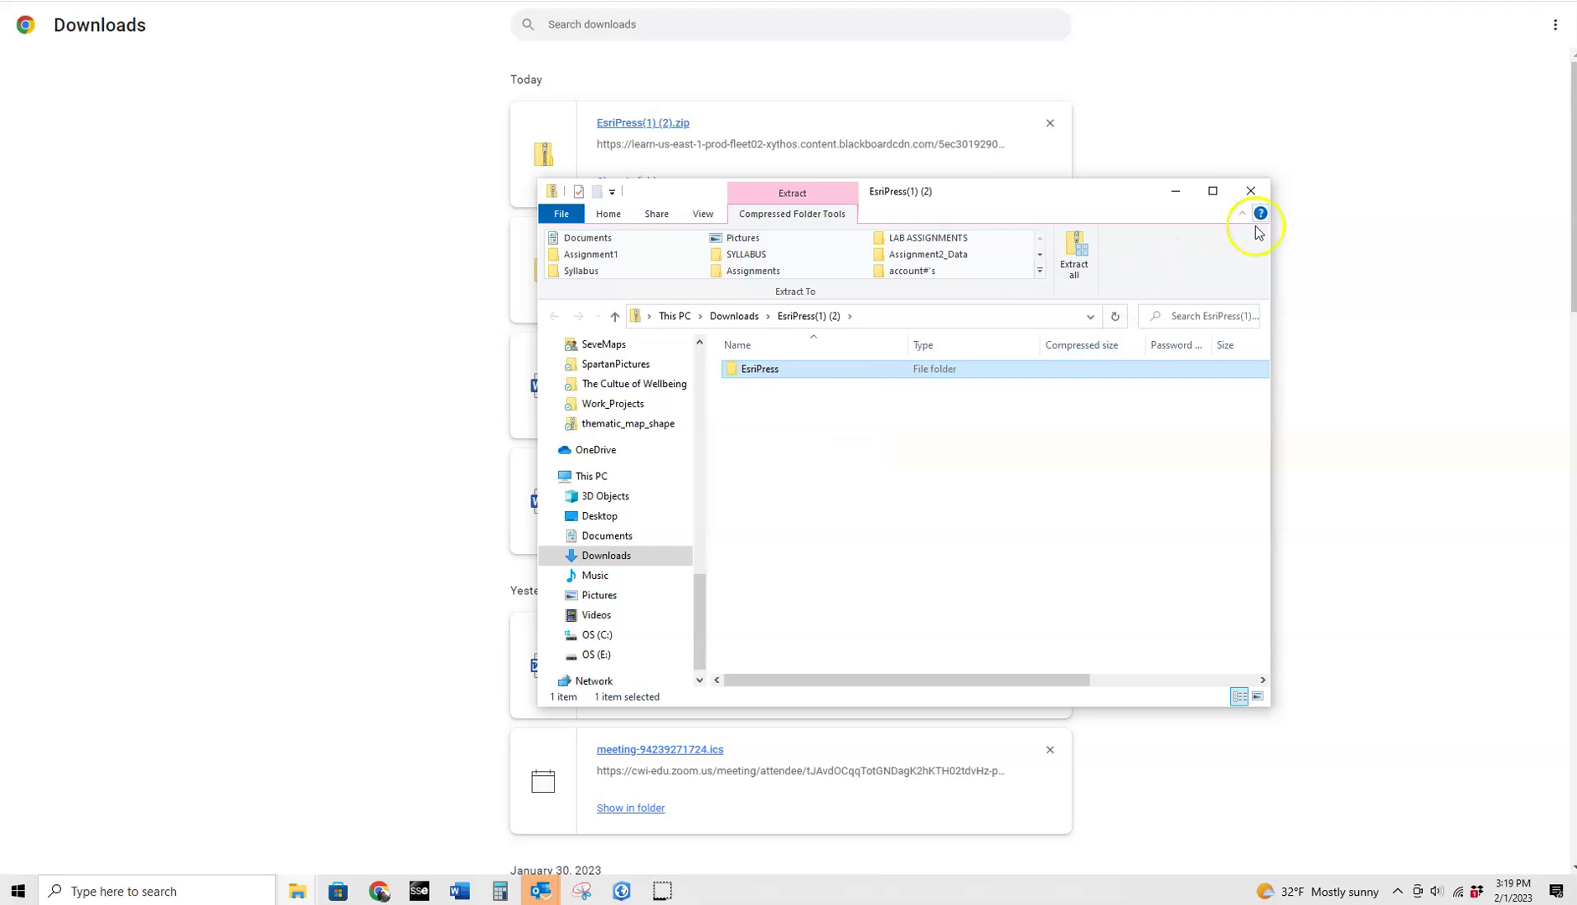
{"action": "left_click", "coordinate": [1250, 192]}
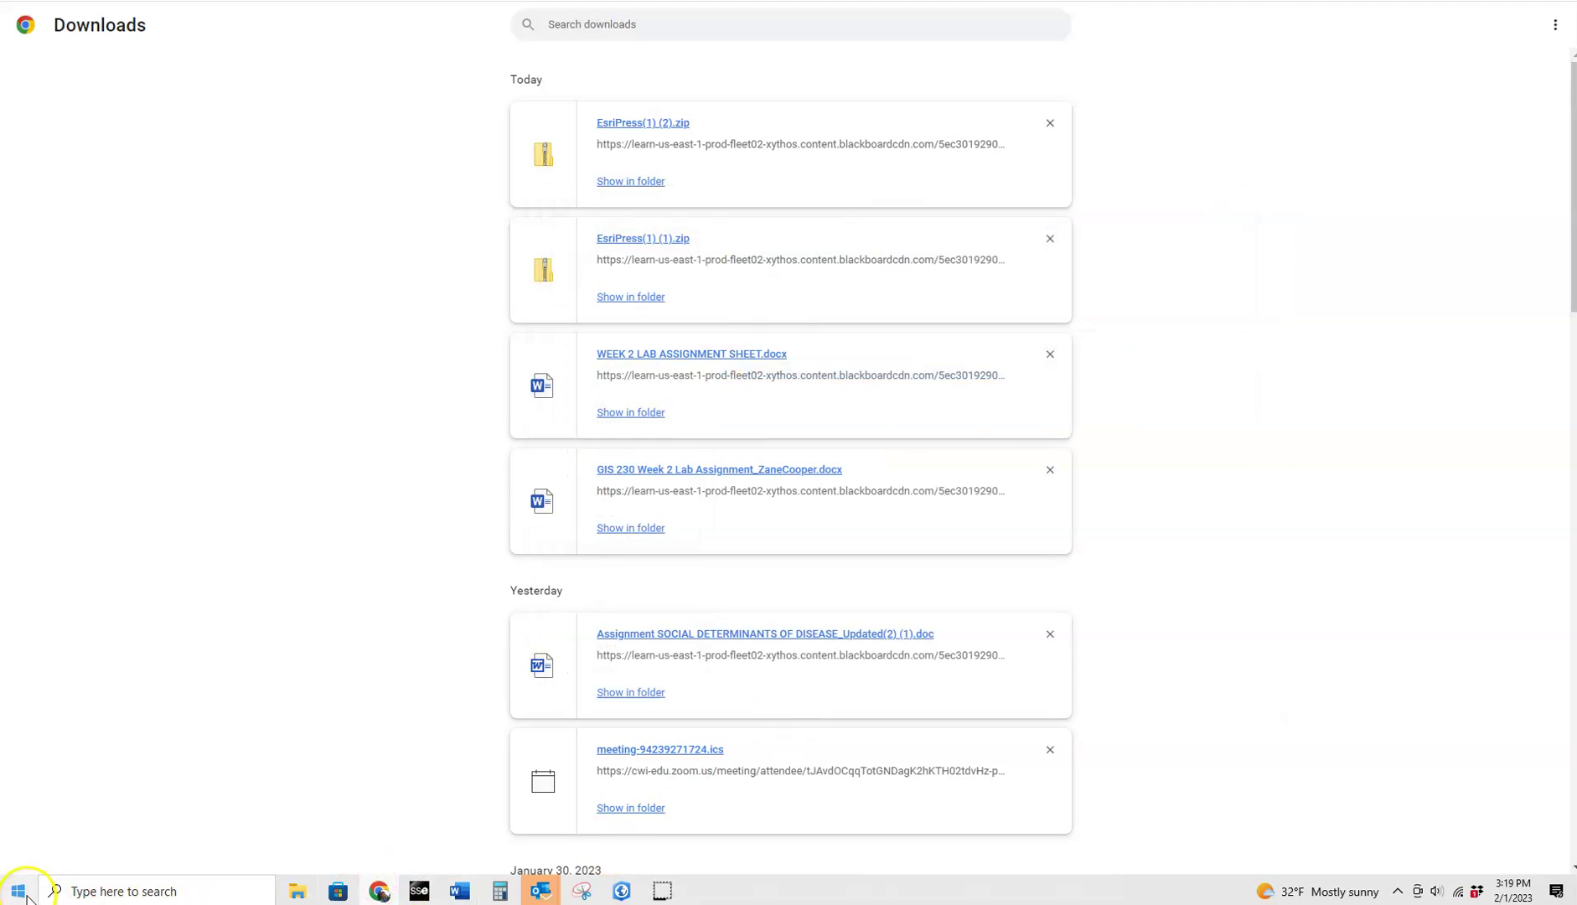
{"action": "mouse_move", "coordinate": [289, 887]}
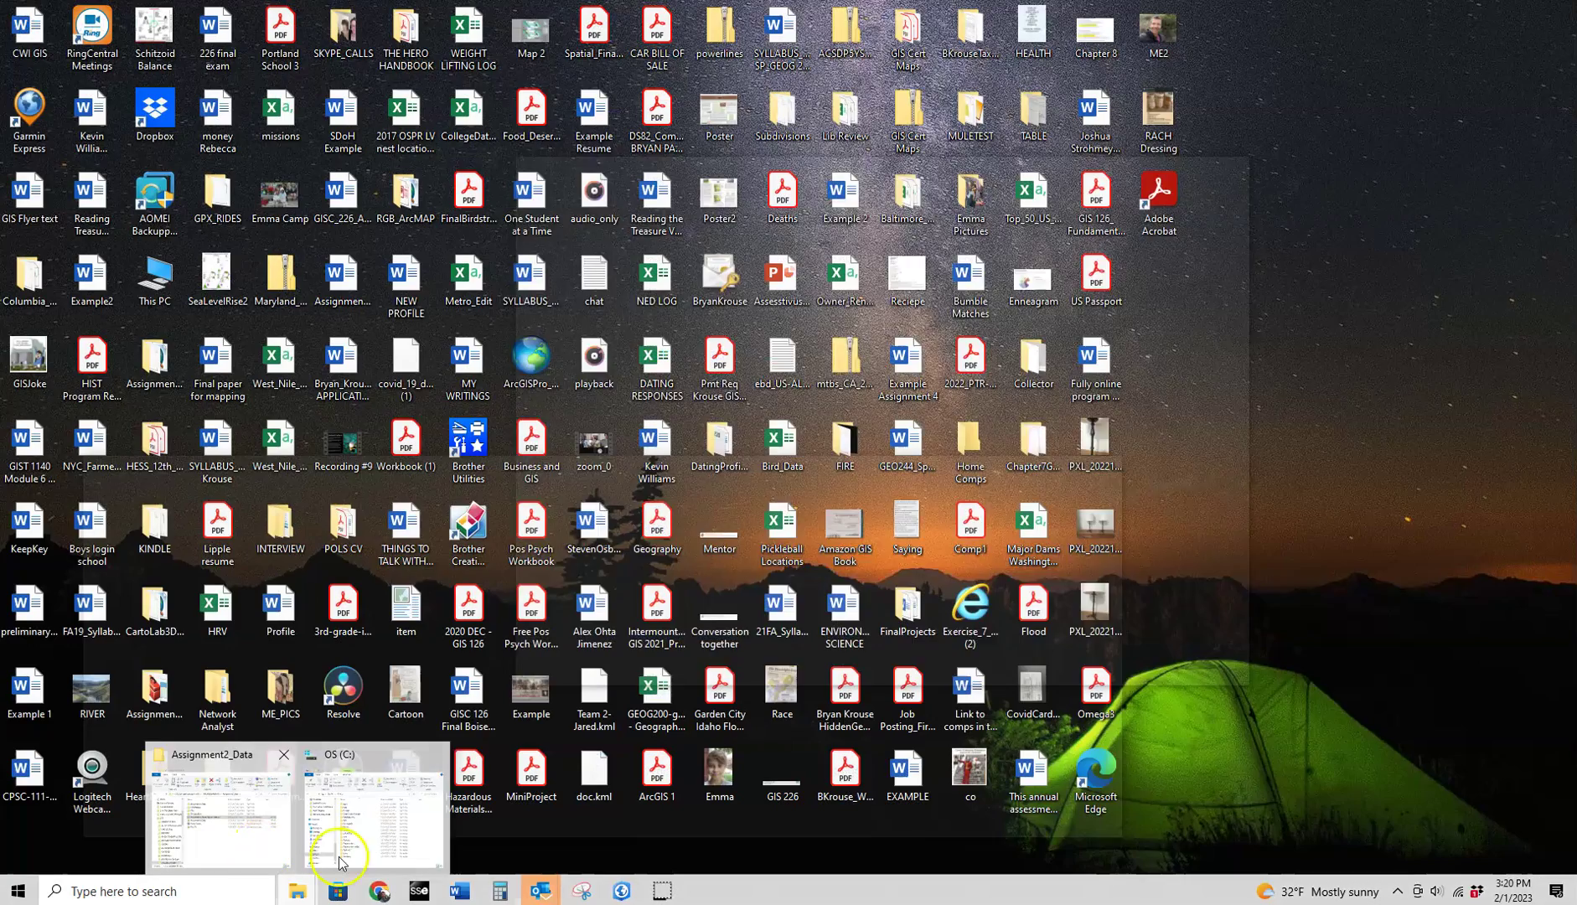
{"action": "left_click", "coordinate": [339, 861]}
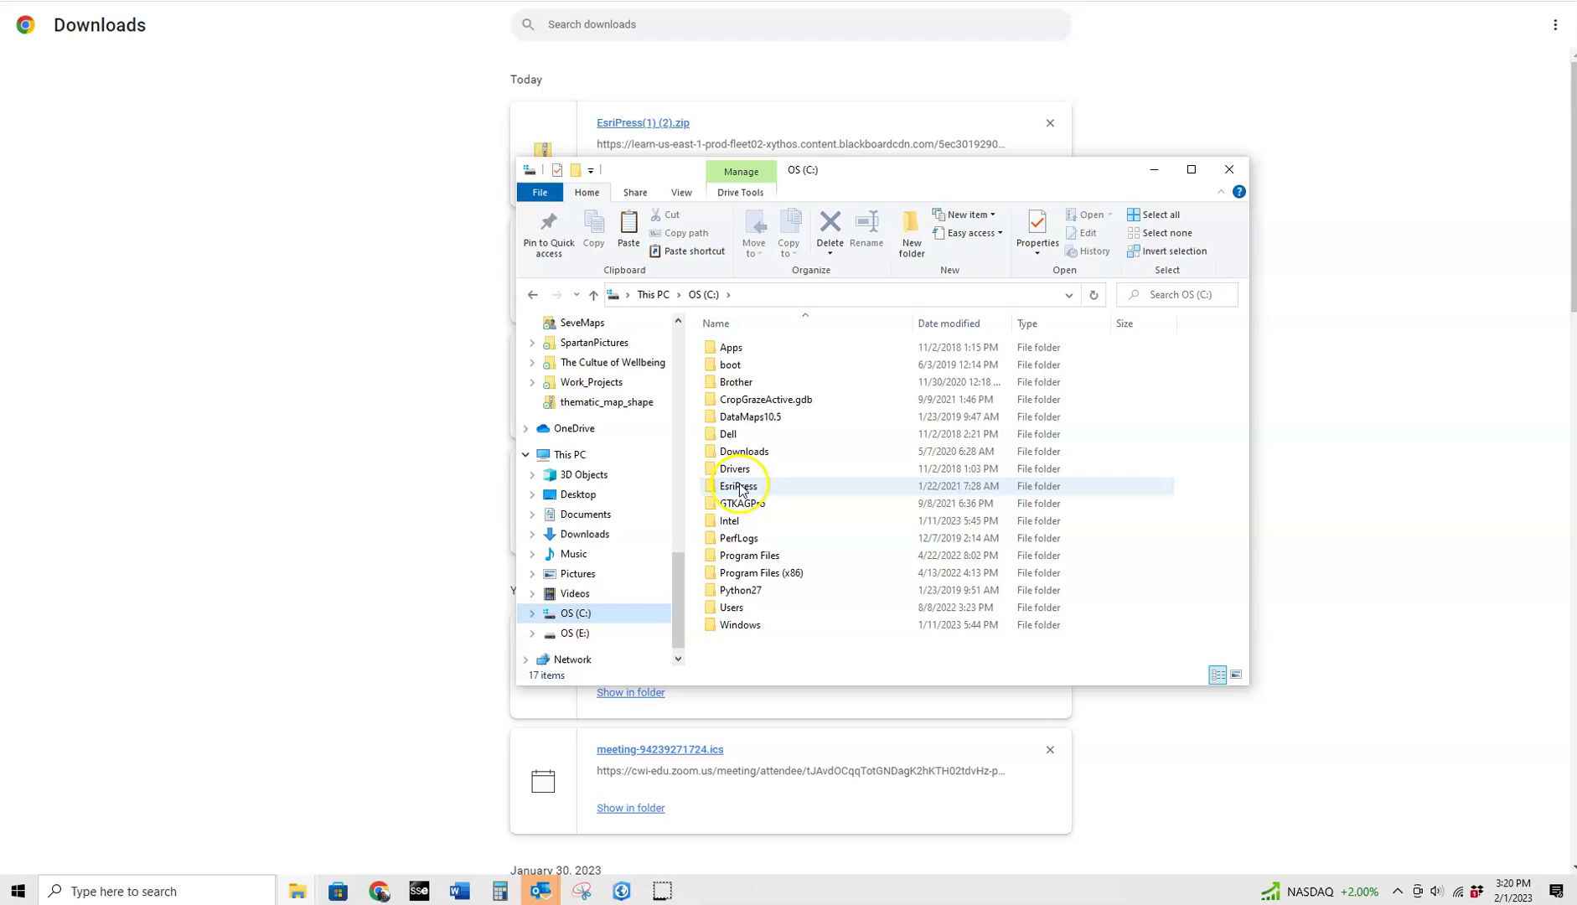
Step: Close the C: drive window and bring up the MyProject6 project on the Insert tab
{"action": "mouse_move", "coordinate": [743, 496]}
{"action": "left_click", "coordinate": [1229, 172]}
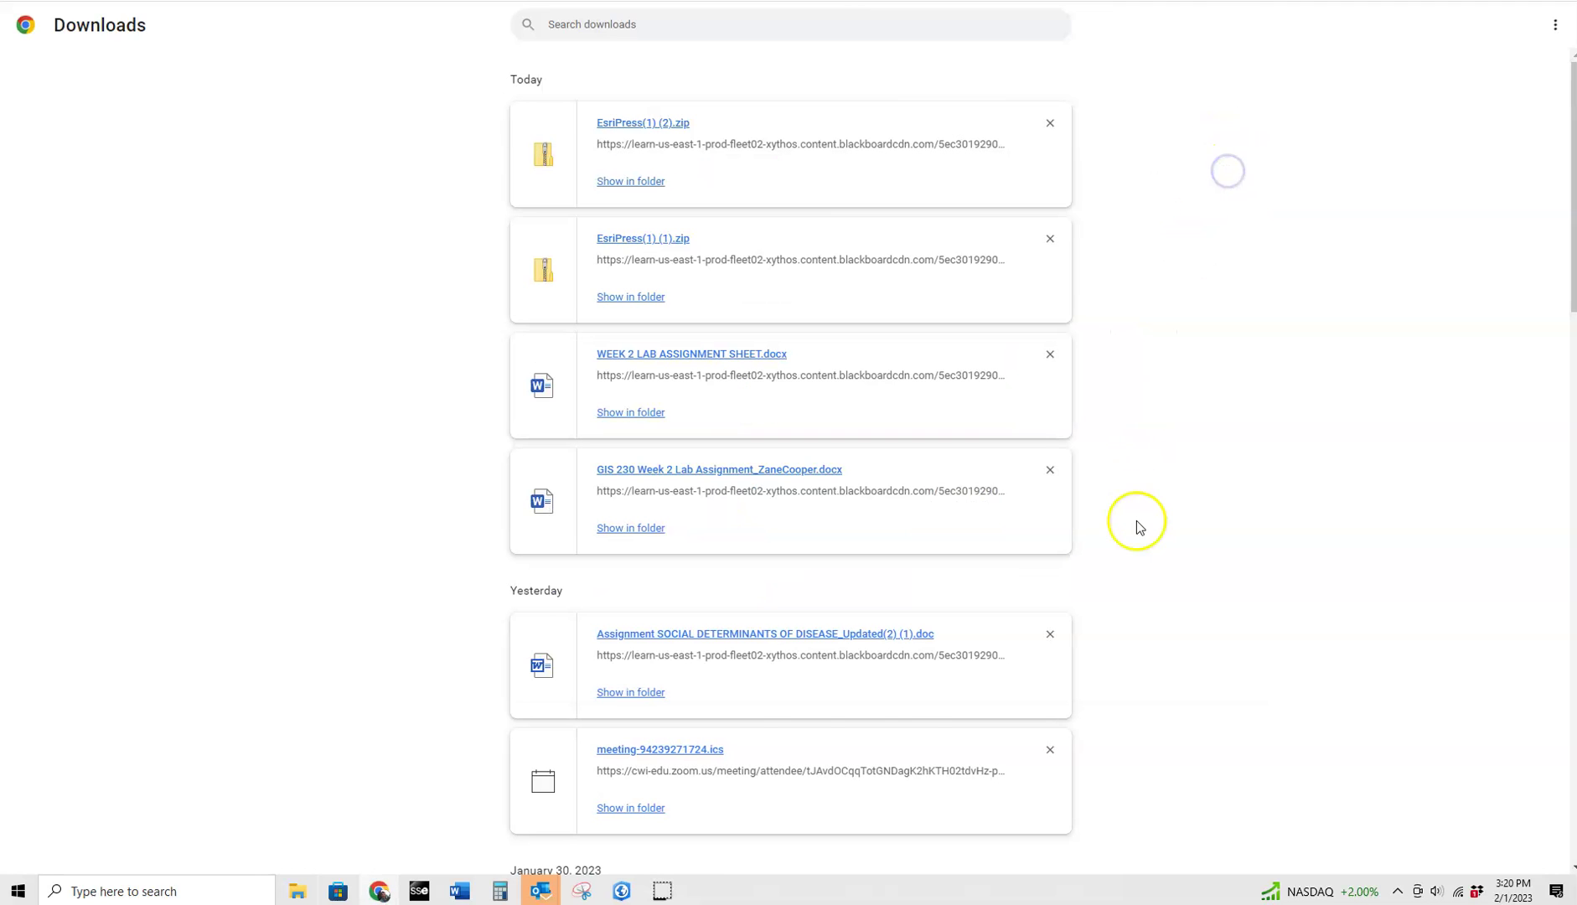
{"action": "left_click", "coordinate": [621, 891]}
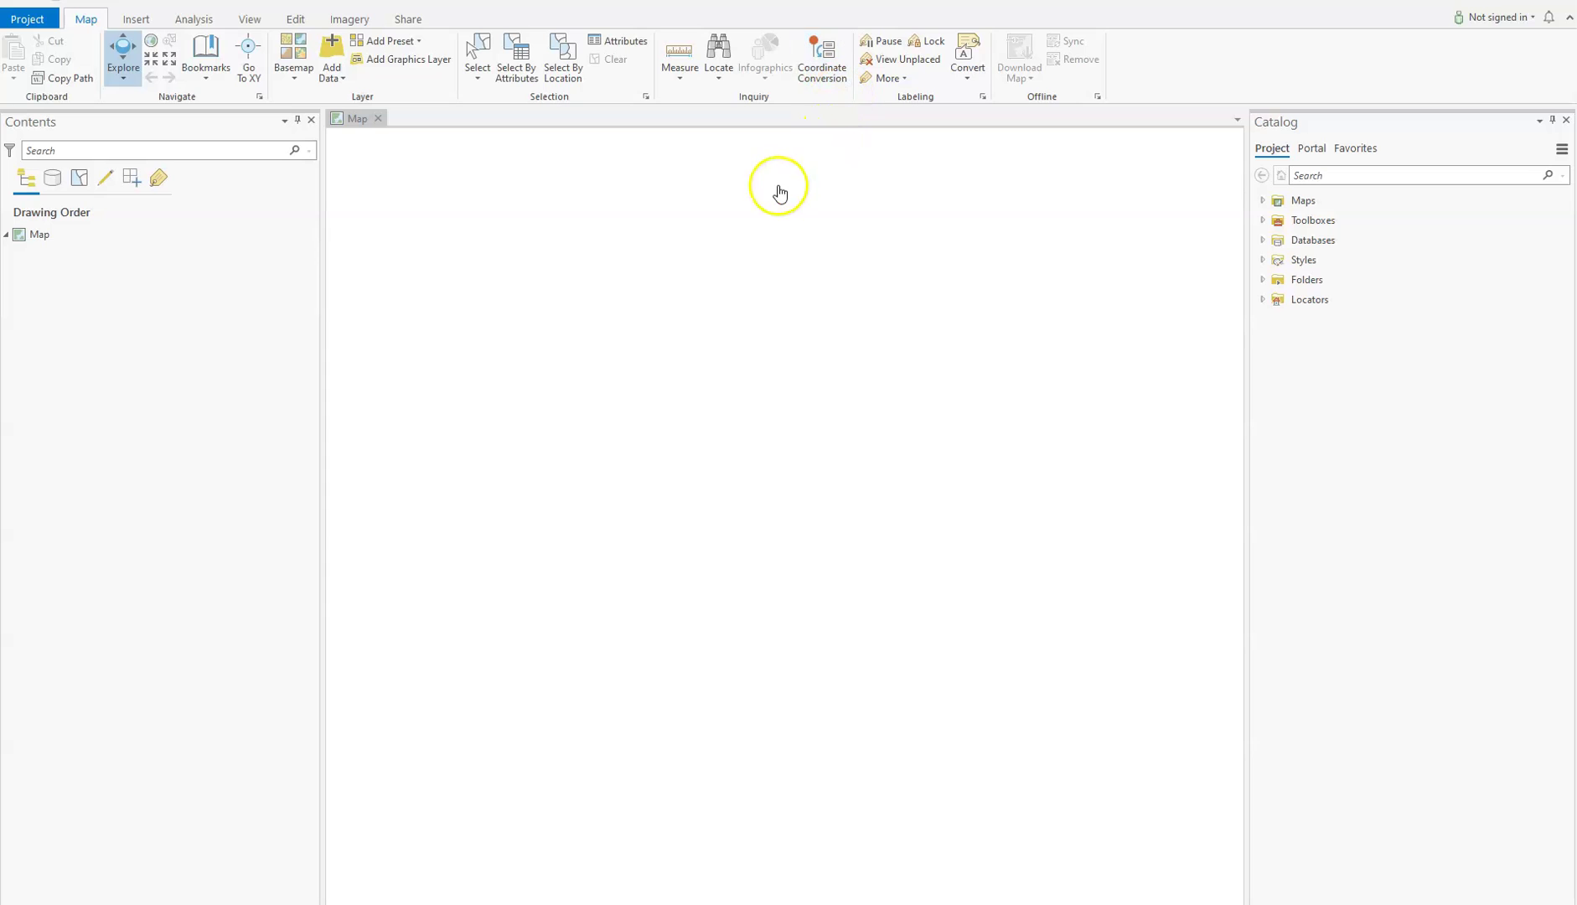
{"action": "left_click", "coordinate": [134, 20]}
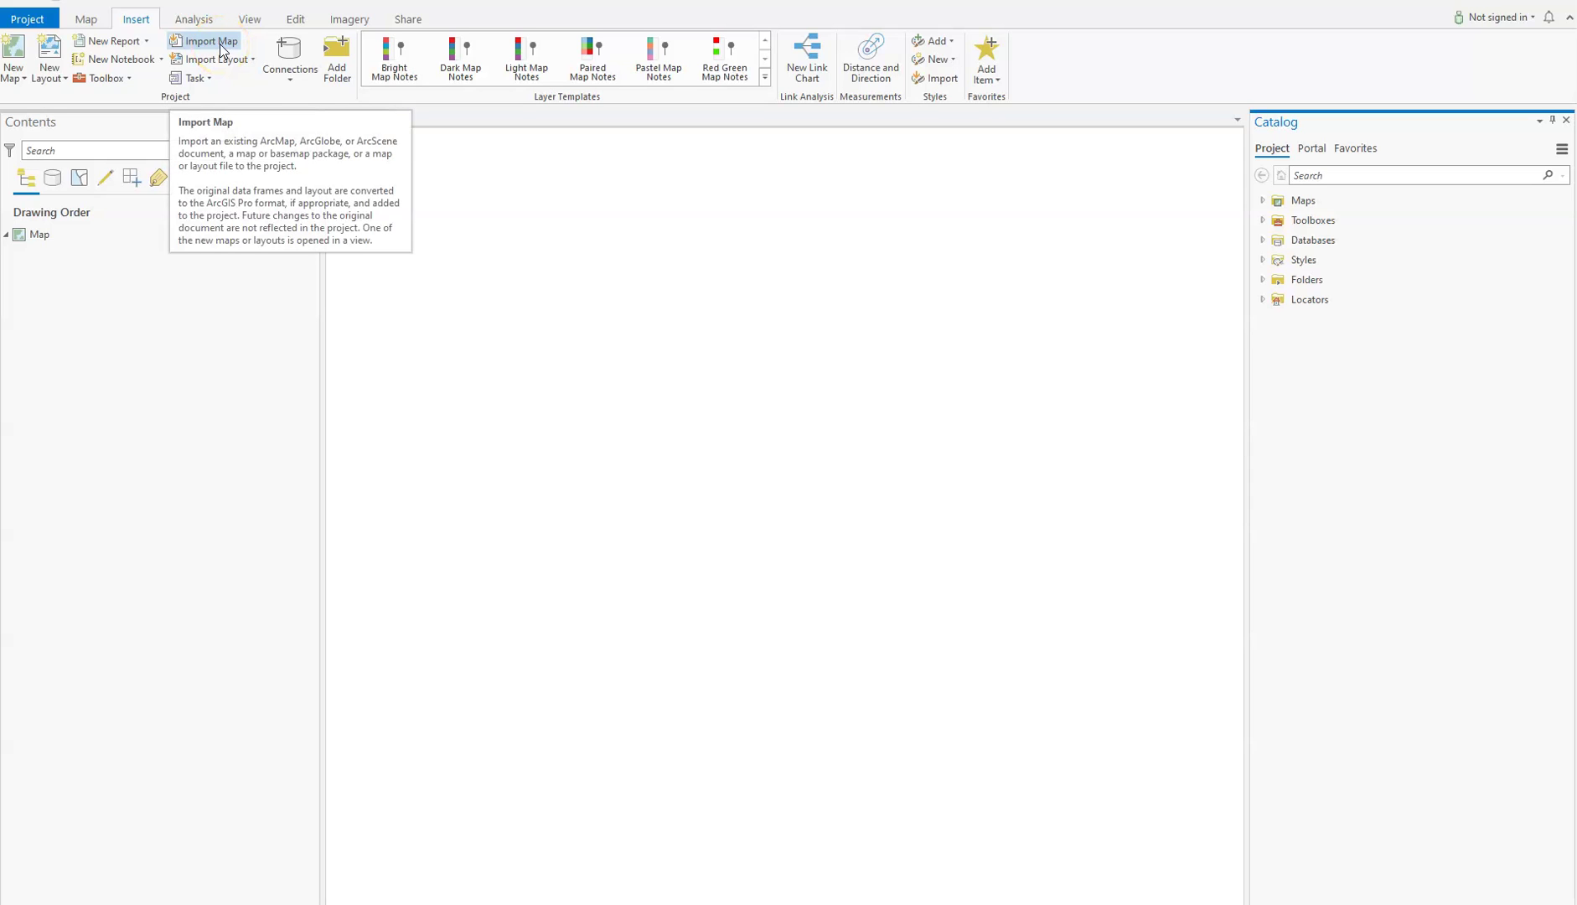
Step: Import World_data.mxd from C:\EsriPress\GTKAGPro\World as a new Layers map
{"action": "left_click", "coordinate": [223, 48]}
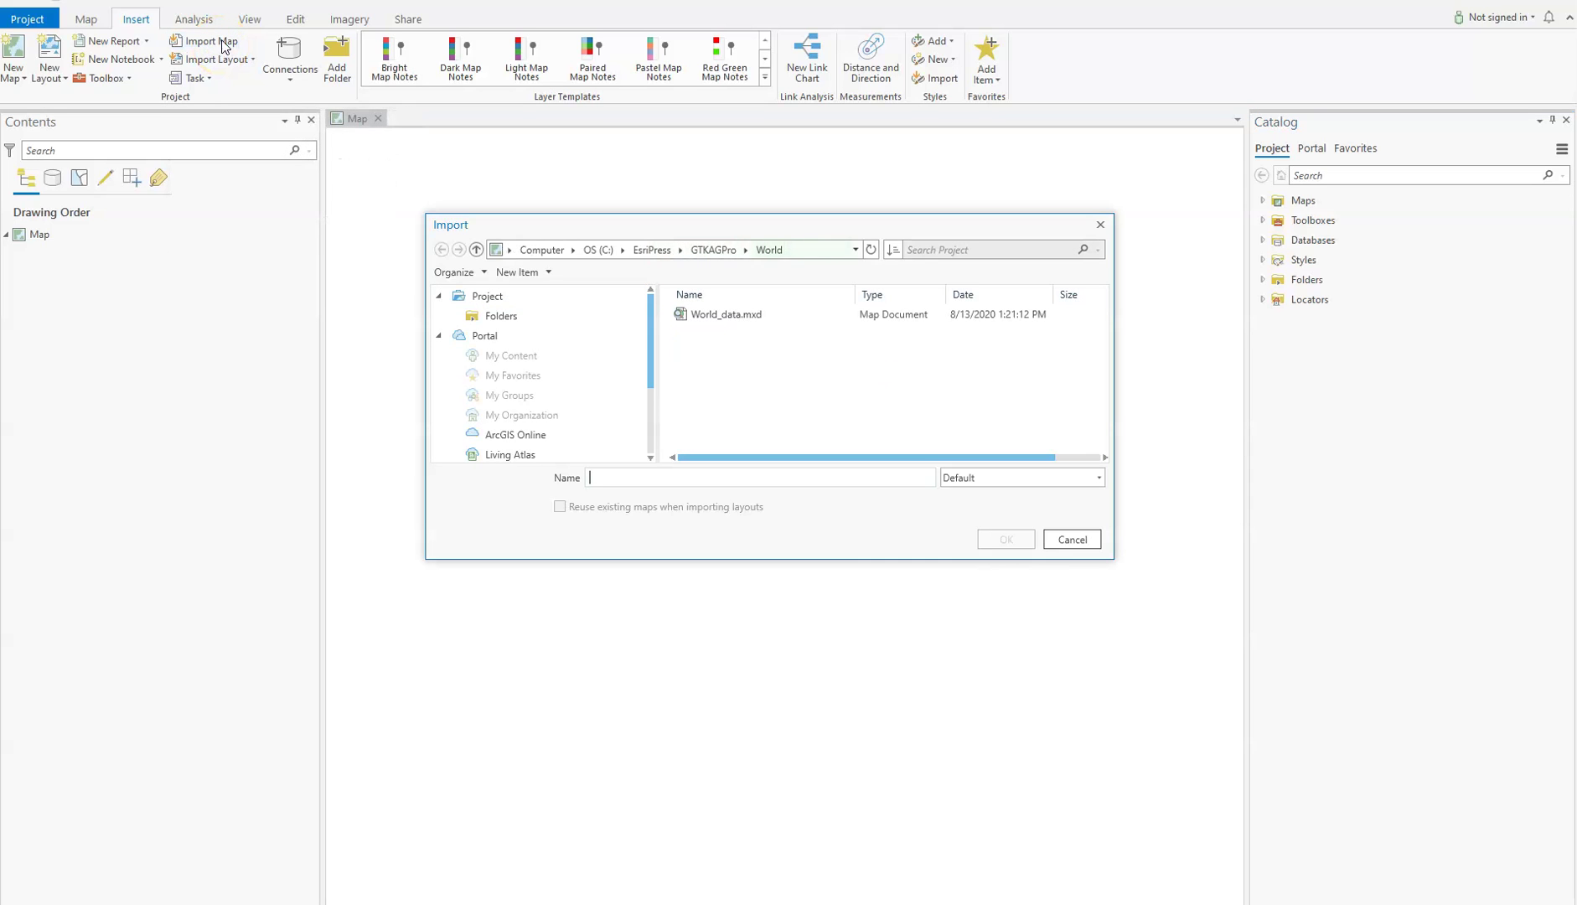
{"action": "left_click", "coordinate": [595, 250]}
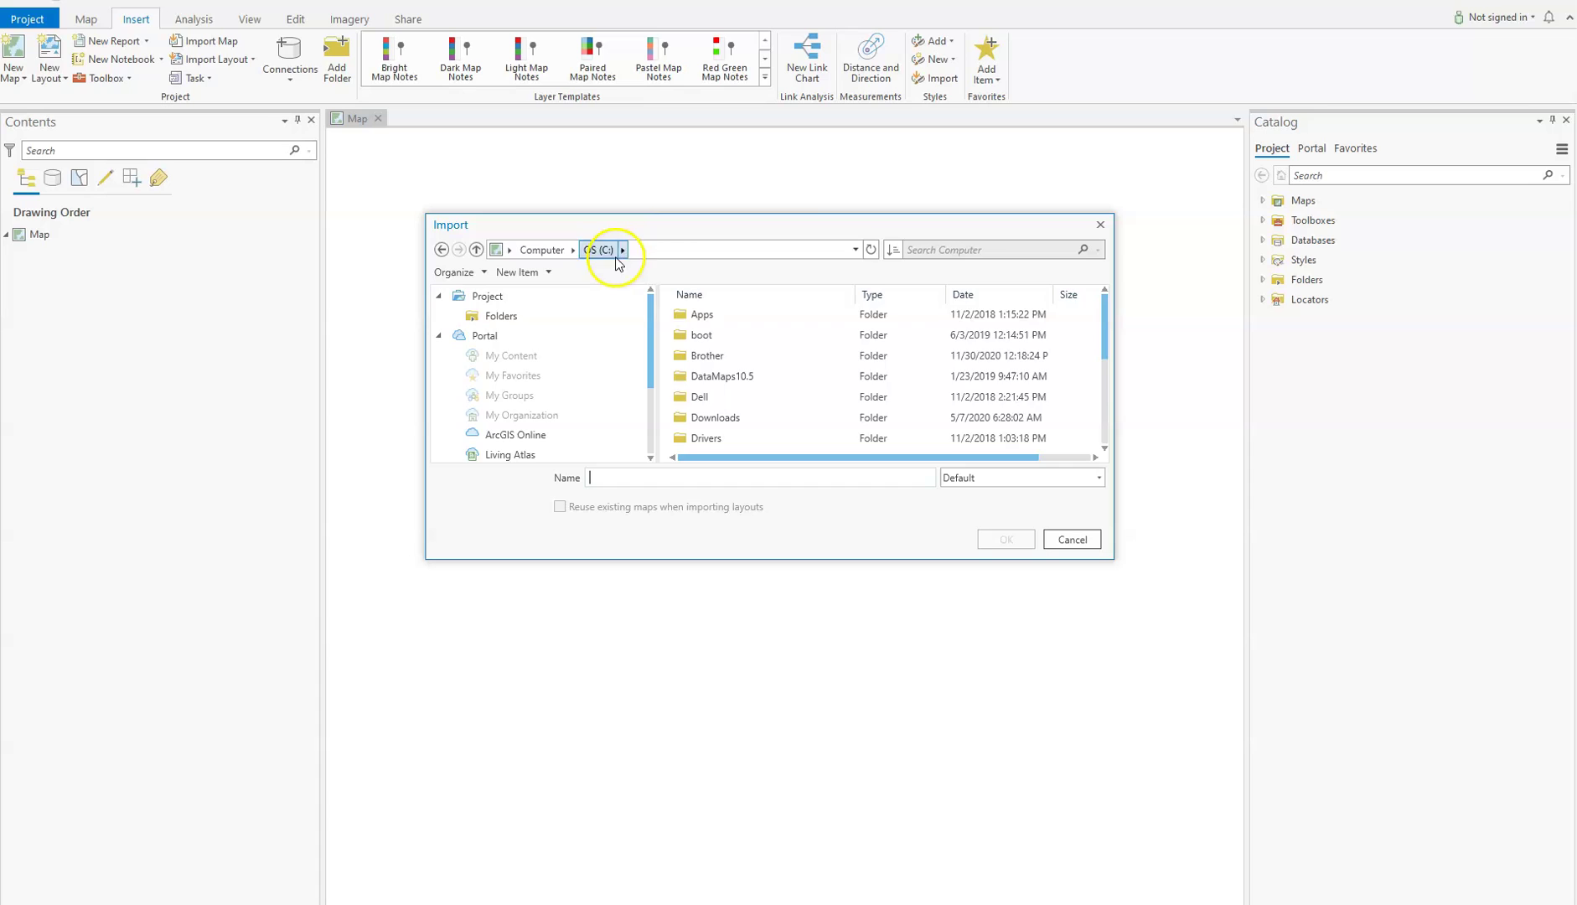
{"action": "scroll", "coordinate": [872, 377], "scroll_direction": "down", "scroll_amount": 2}
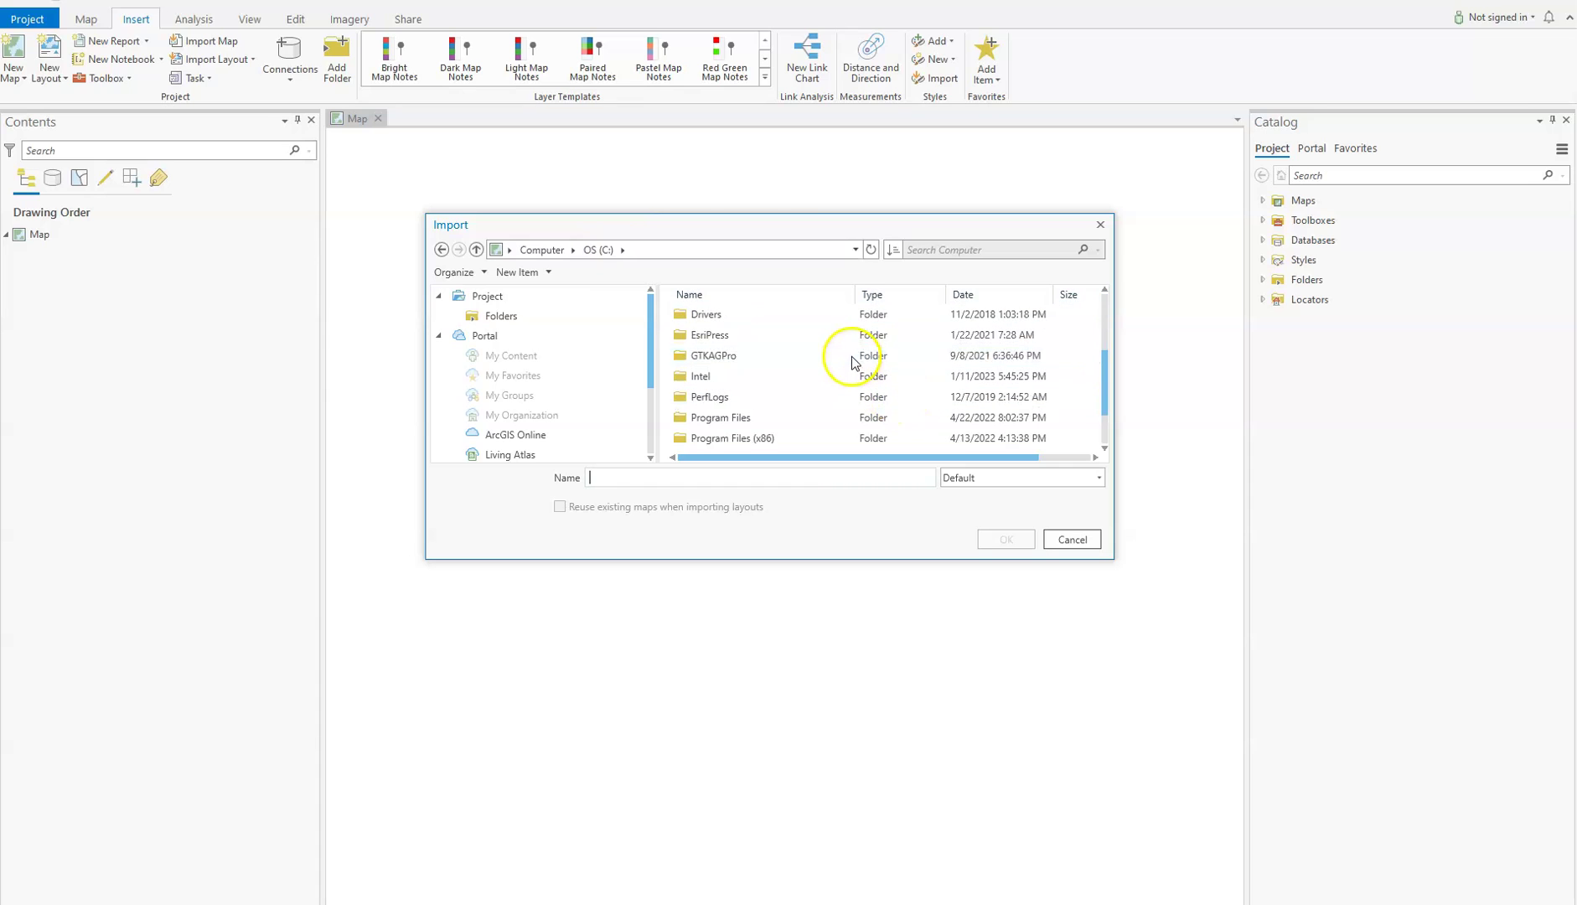
{"action": "double_click", "coordinate": [733, 339]}
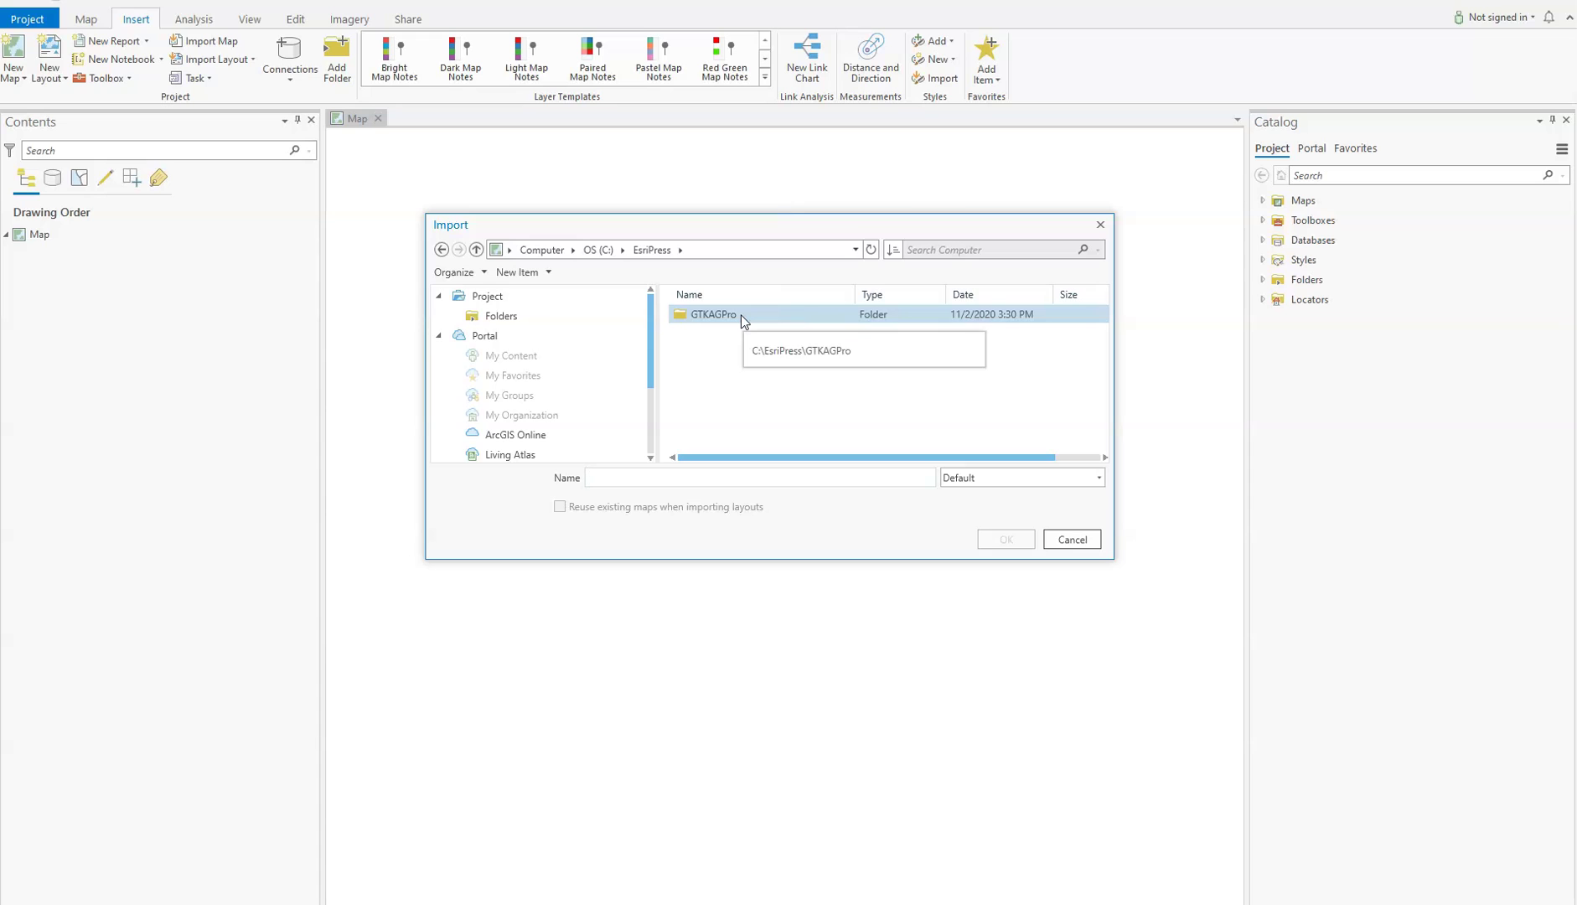
{"action": "double_click", "coordinate": [741, 315]}
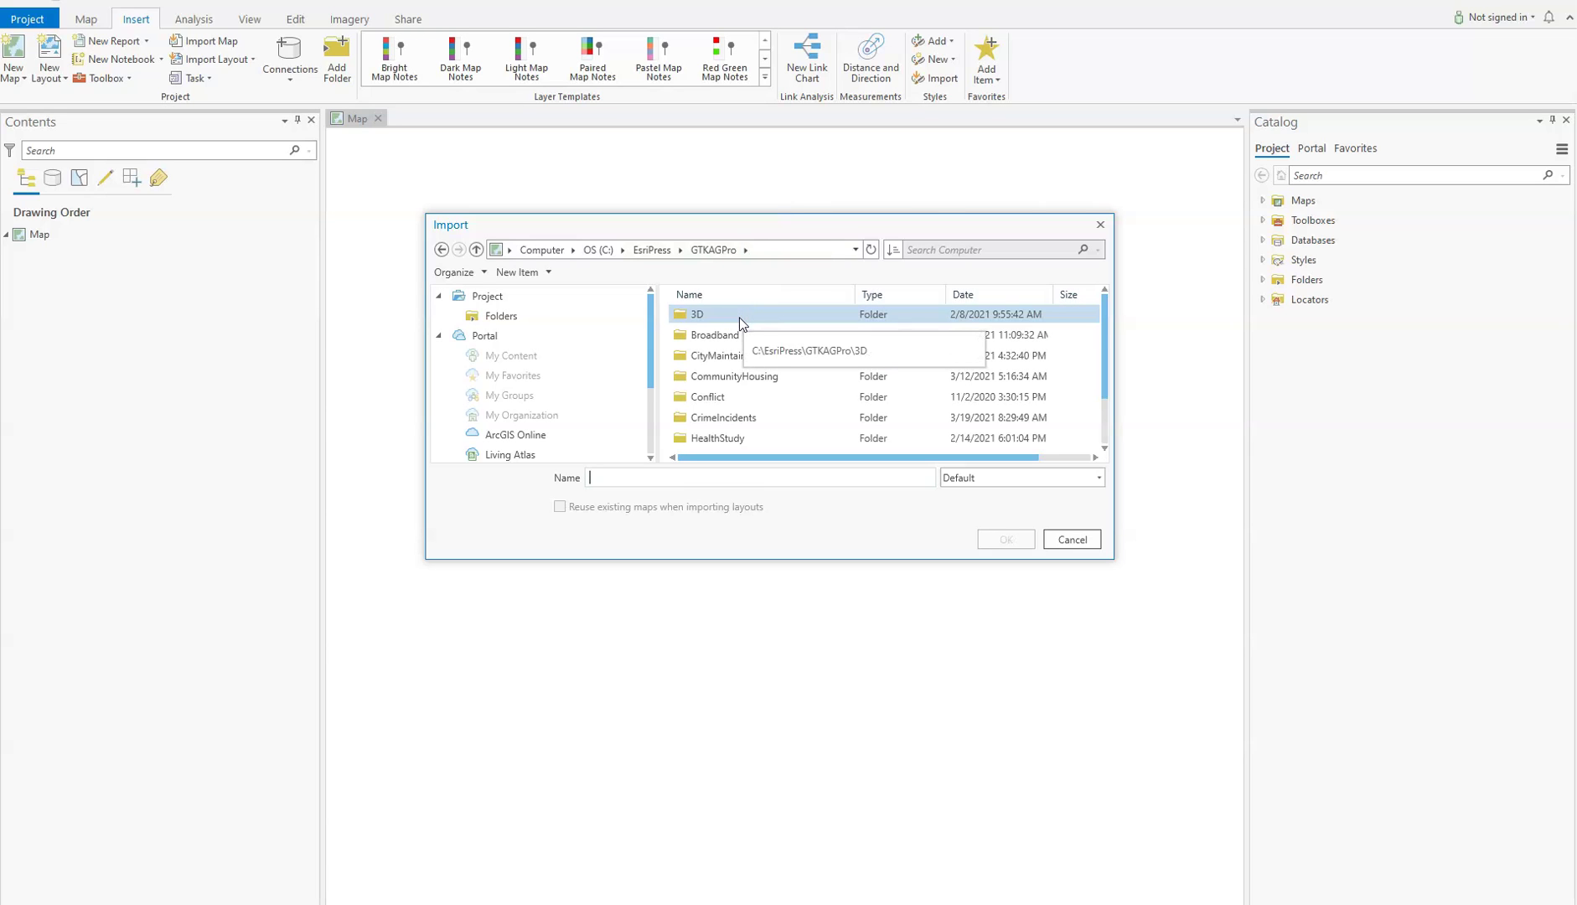
{"action": "scroll", "coordinate": [741, 319], "scroll_direction": "down", "scroll_amount": 1}
{"action": "left_click", "coordinate": [708, 441]}
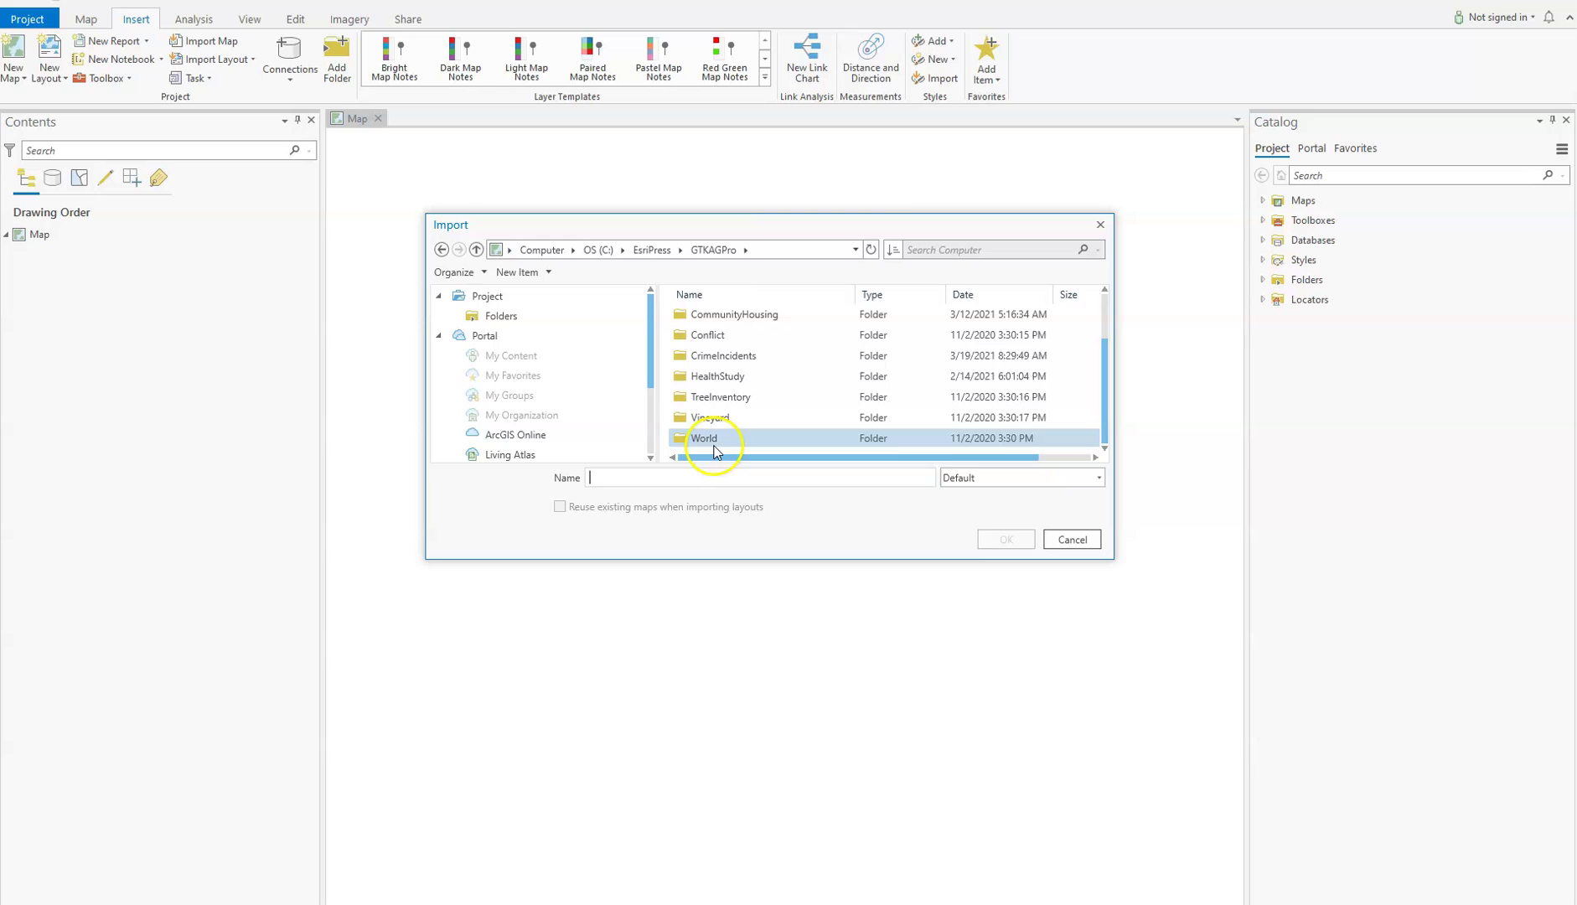
{"action": "double_click", "coordinate": [717, 439]}
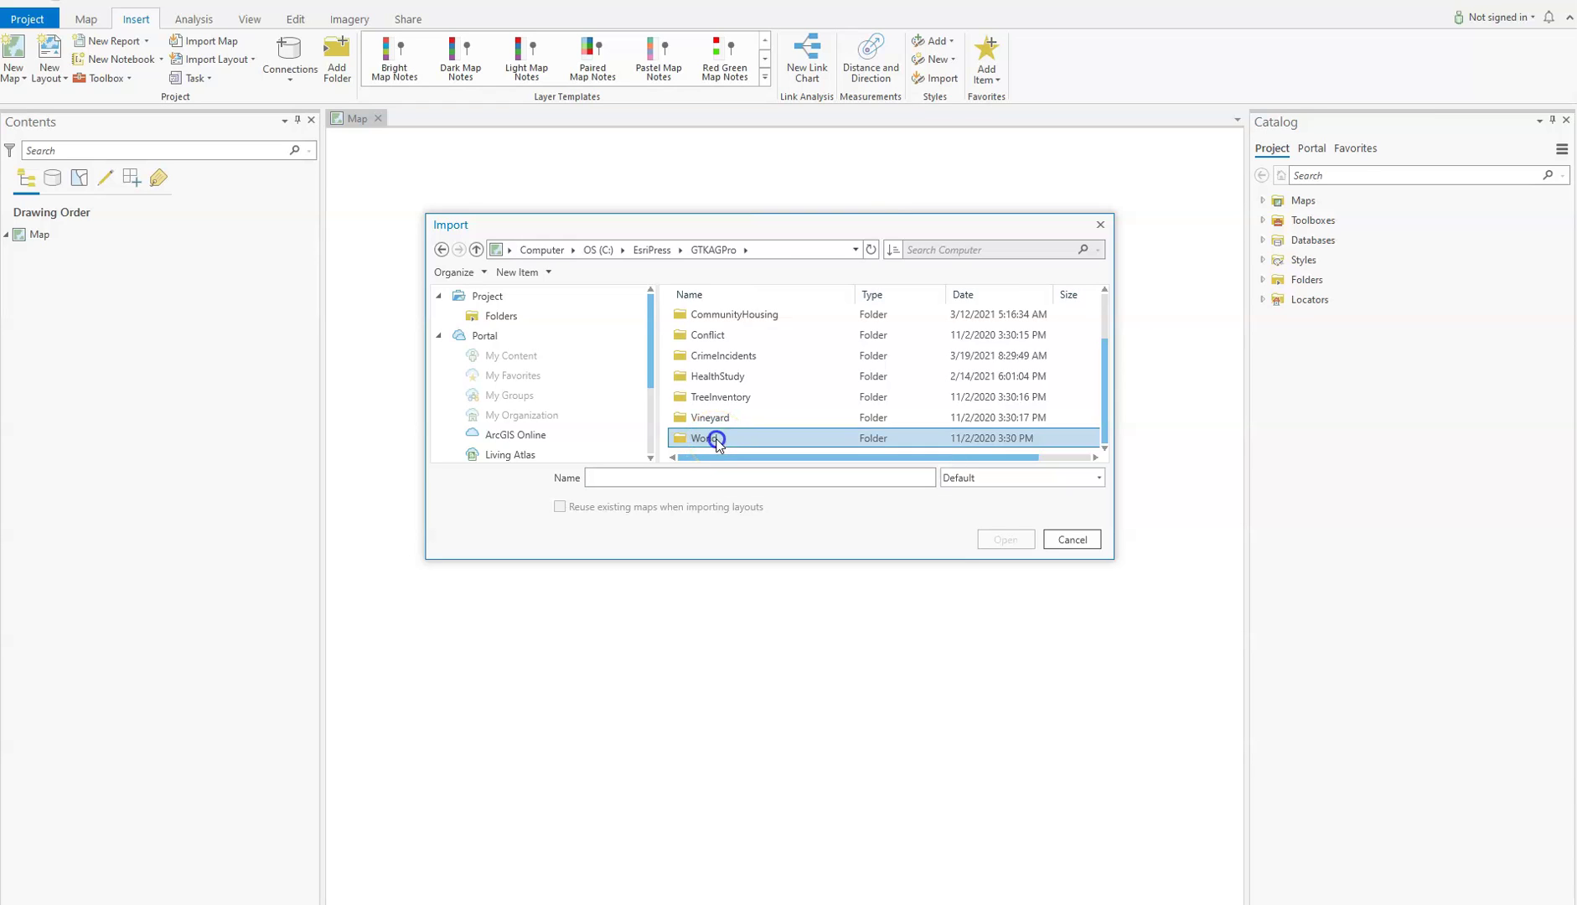
{"action": "left_click", "coordinate": [697, 316]}
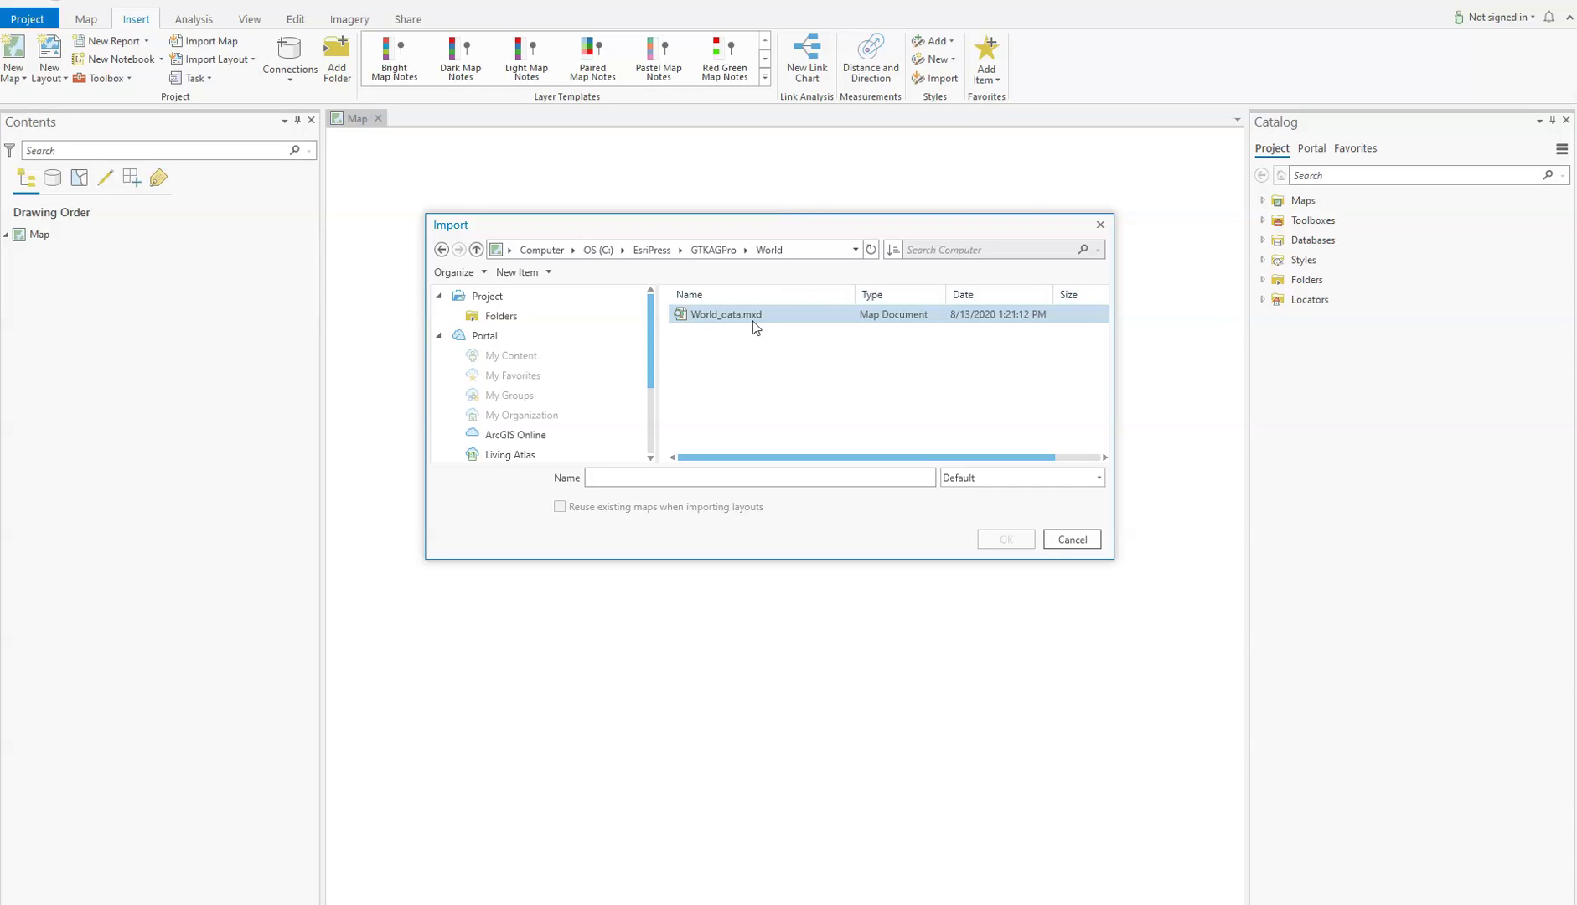
{"action": "left_click", "coordinate": [743, 315]}
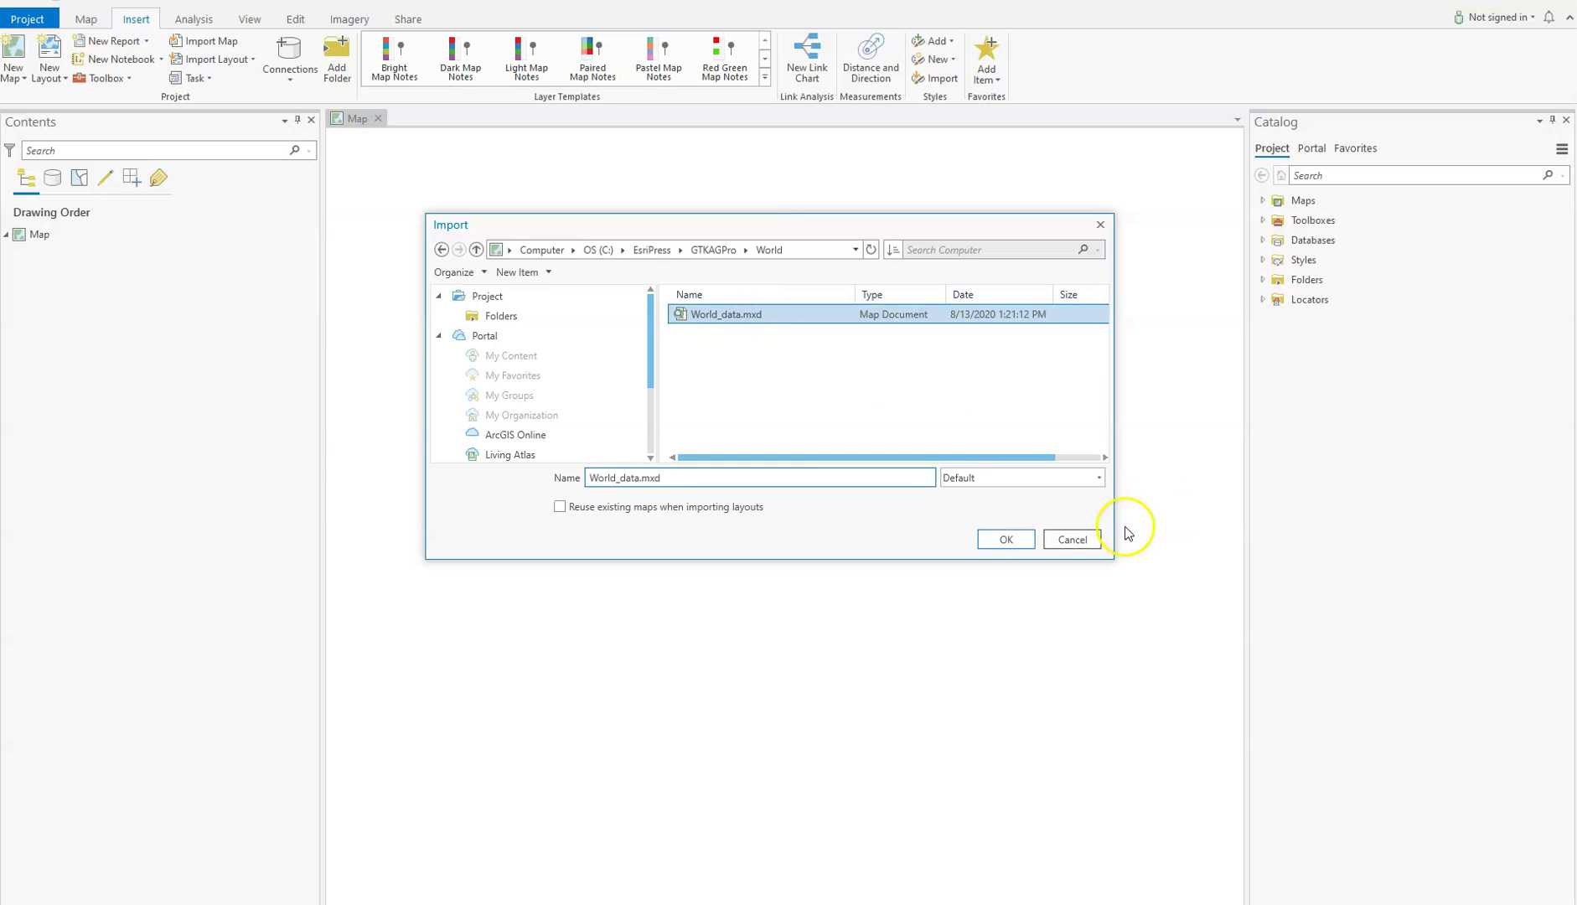
{"action": "left_click", "coordinate": [1010, 544]}
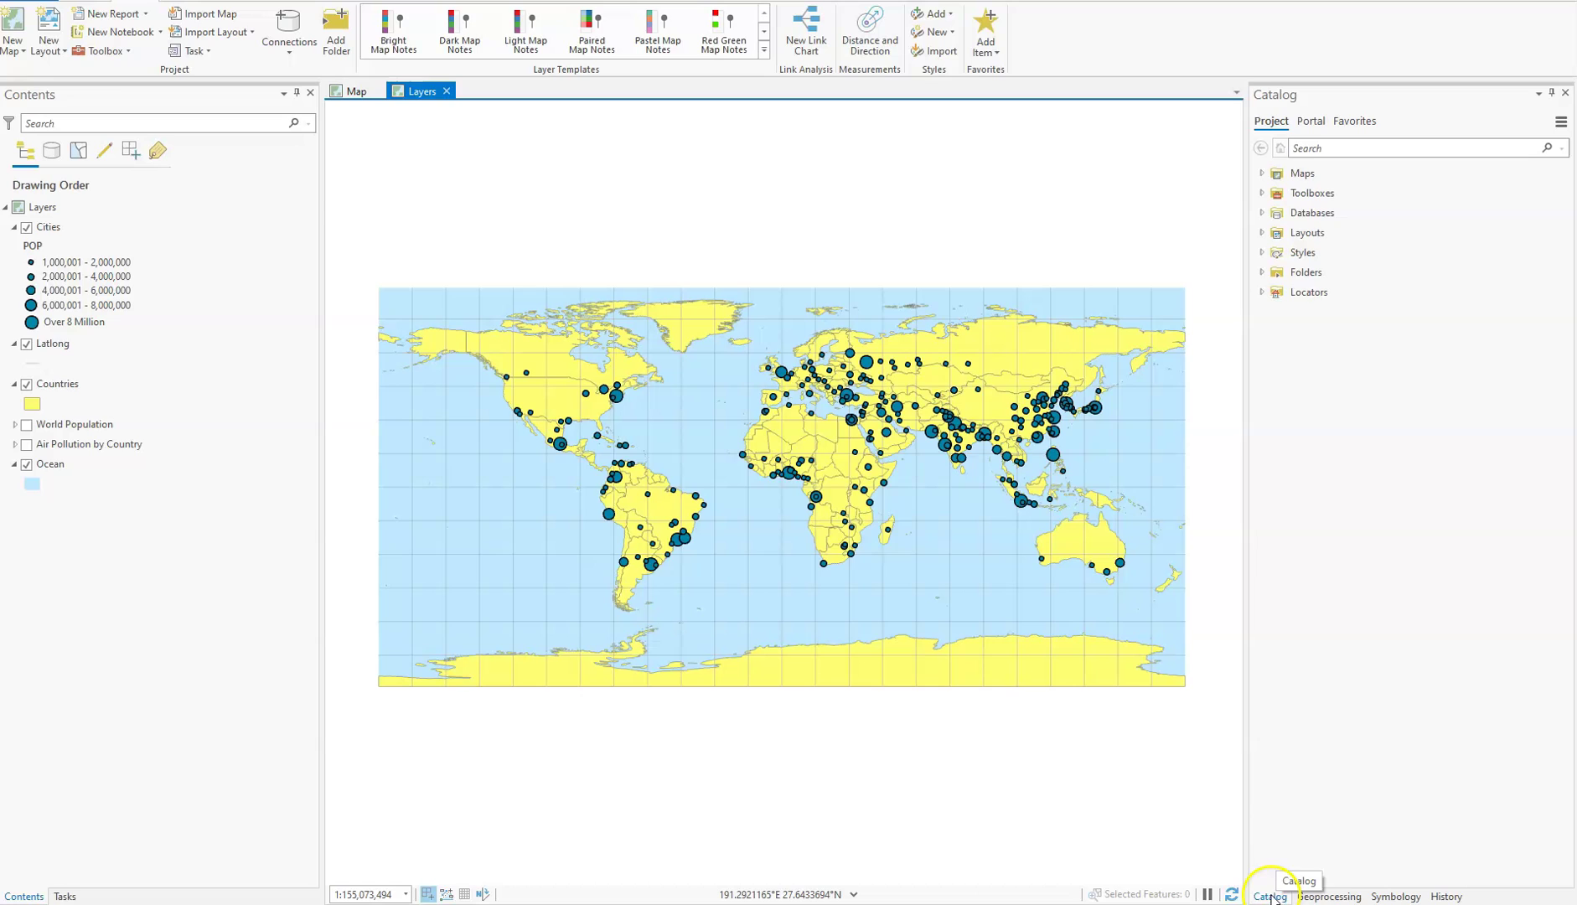
Step: Add a folder connection to C:\EsriPress\GTKAGPro\World
{"action": "right_click", "coordinate": [1310, 279]}
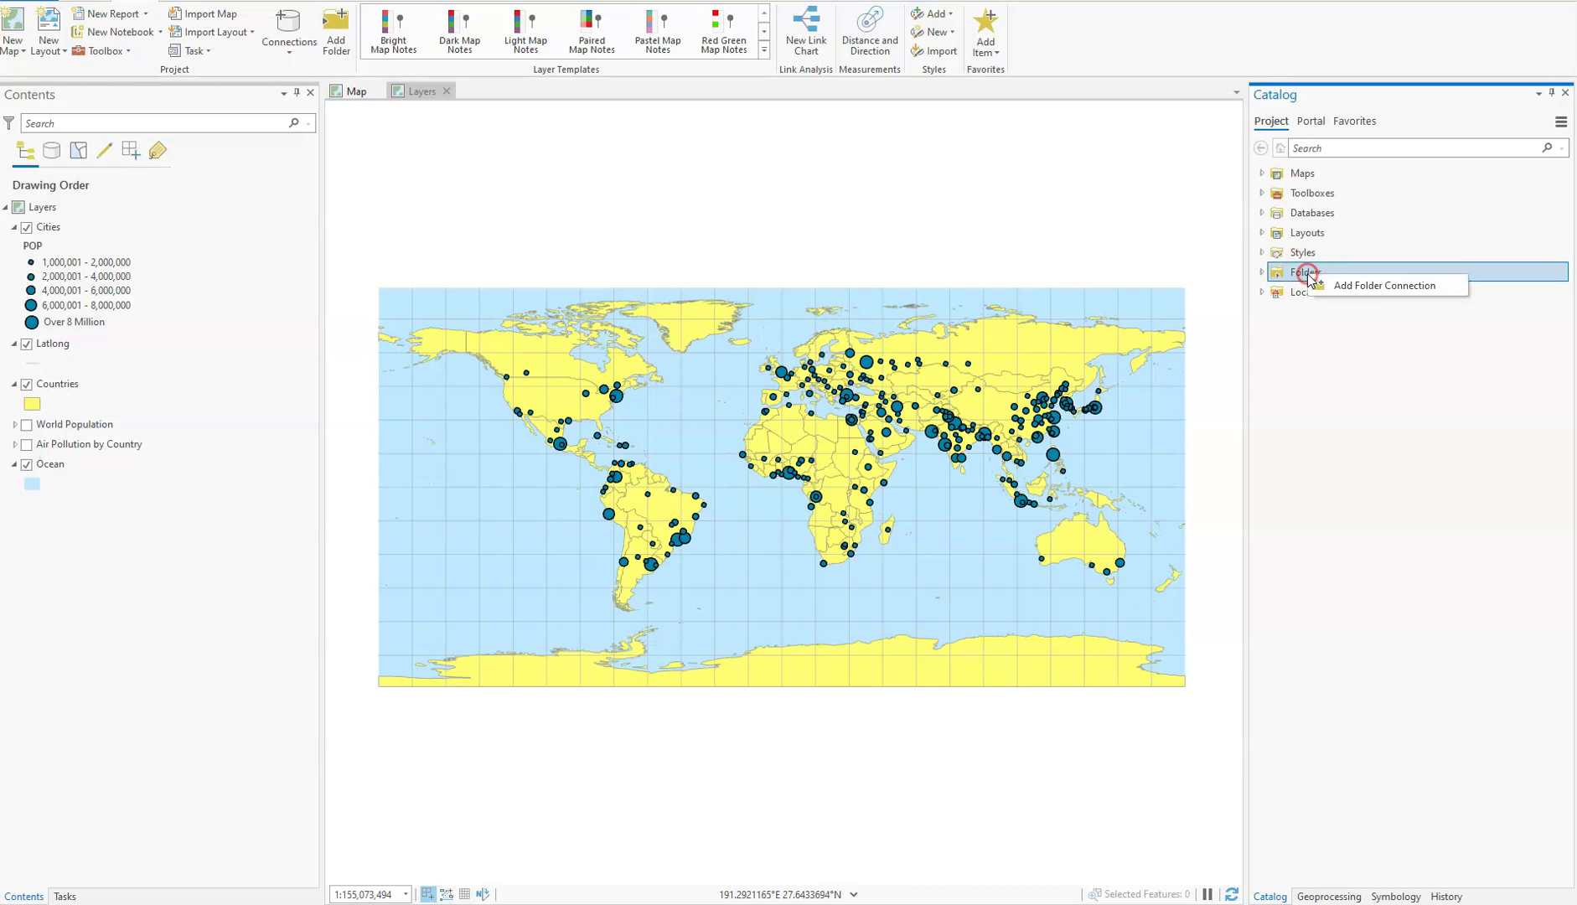
{"action": "left_click", "coordinate": [1374, 287]}
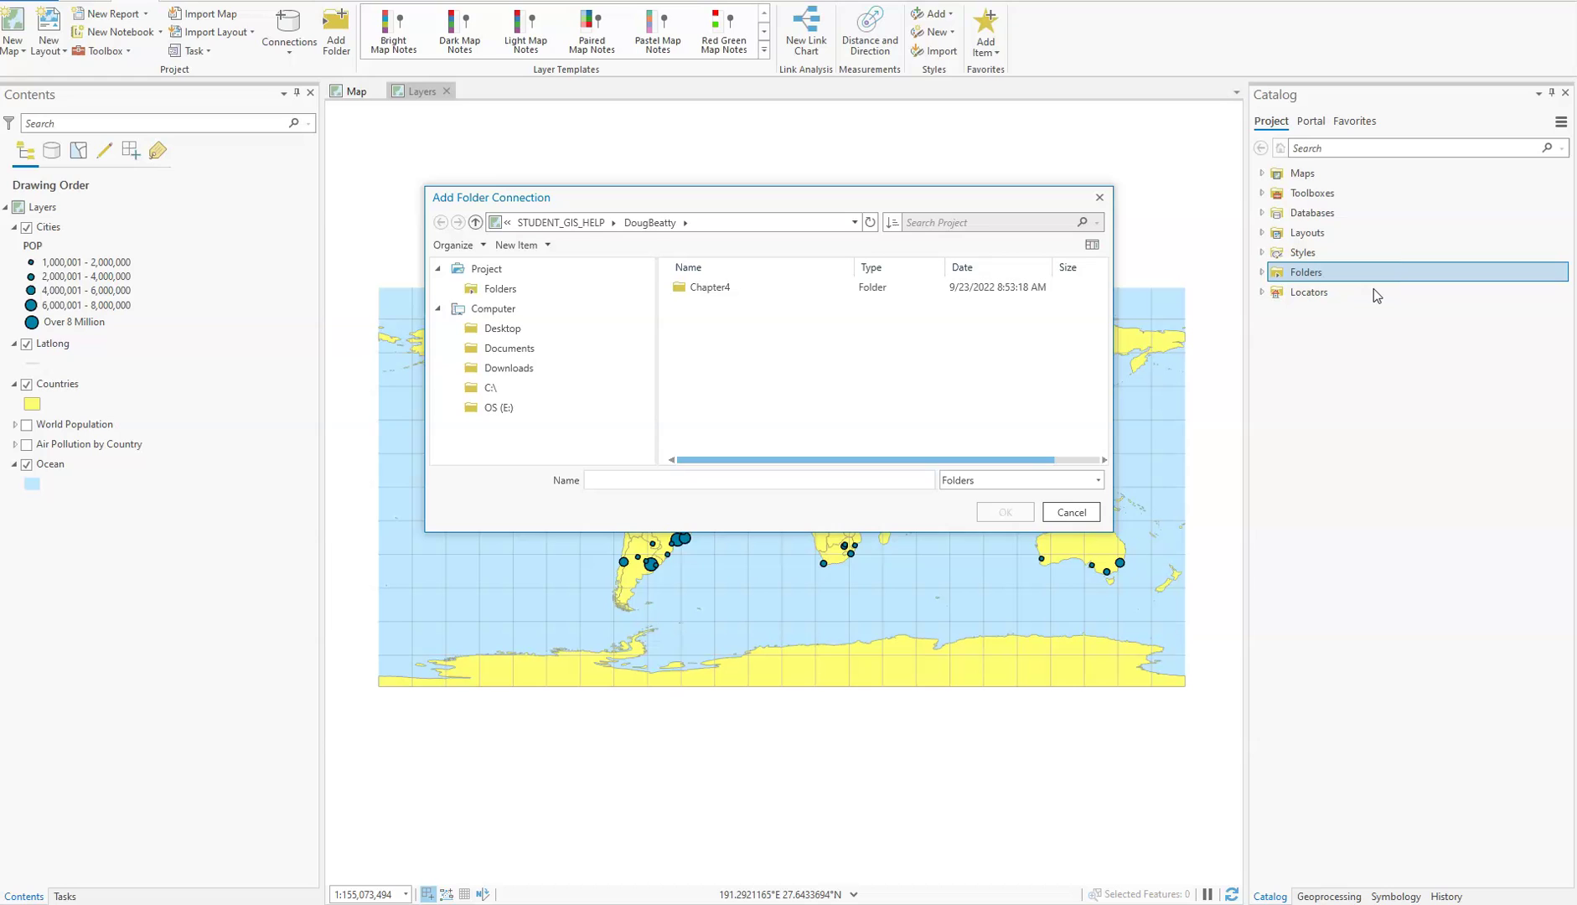
{"action": "left_click", "coordinate": [521, 391]}
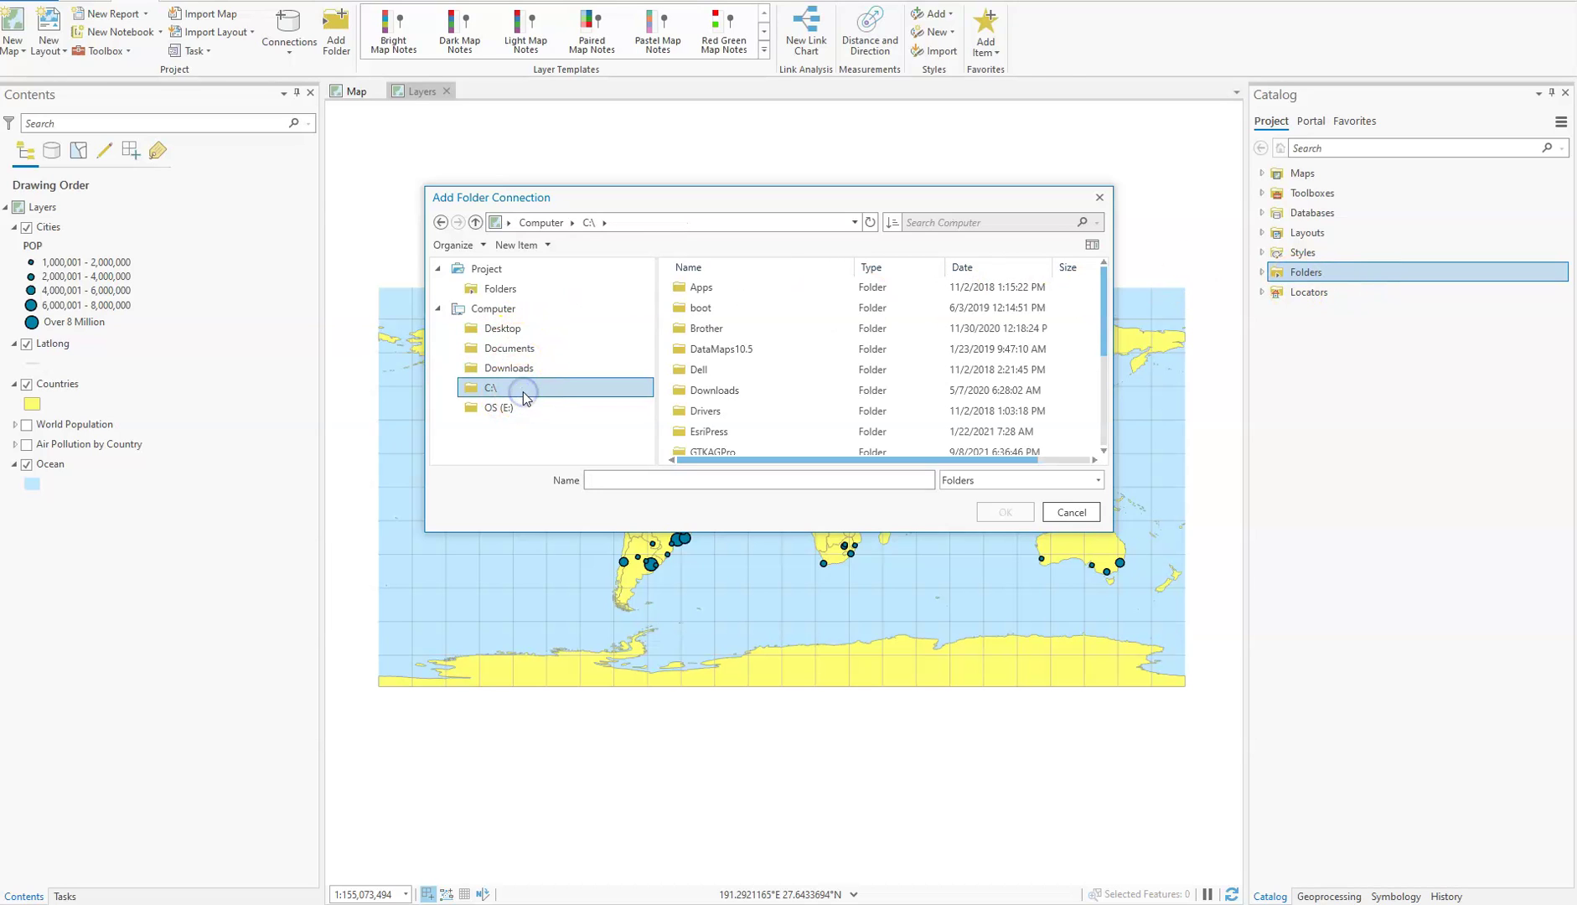
{"action": "left_click", "coordinate": [781, 390]}
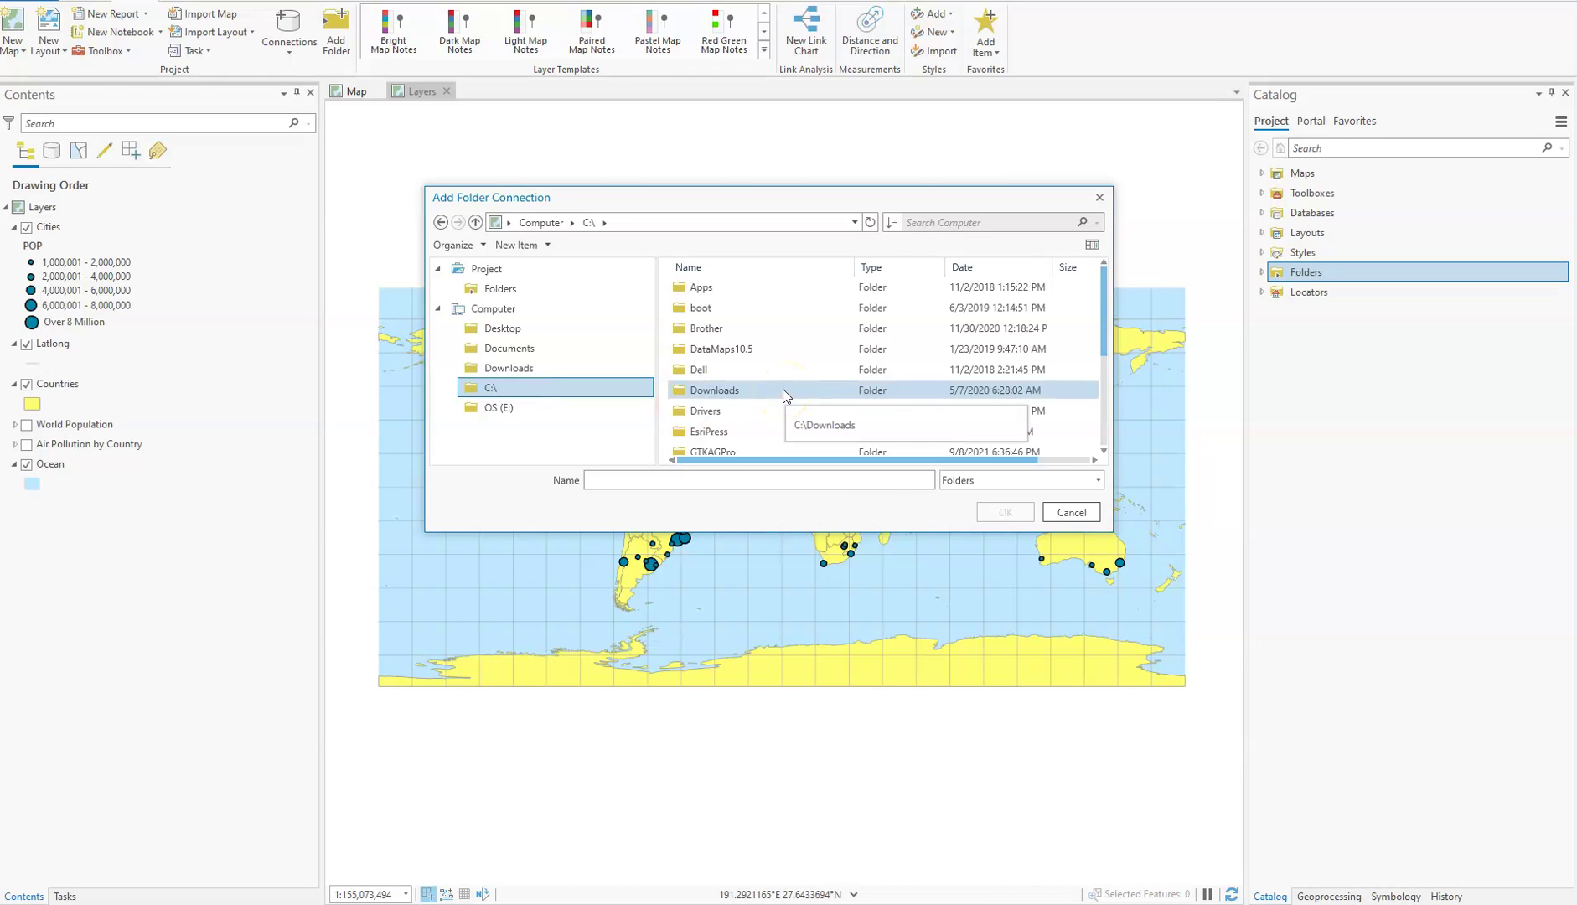
{"action": "left_click", "coordinate": [706, 432]}
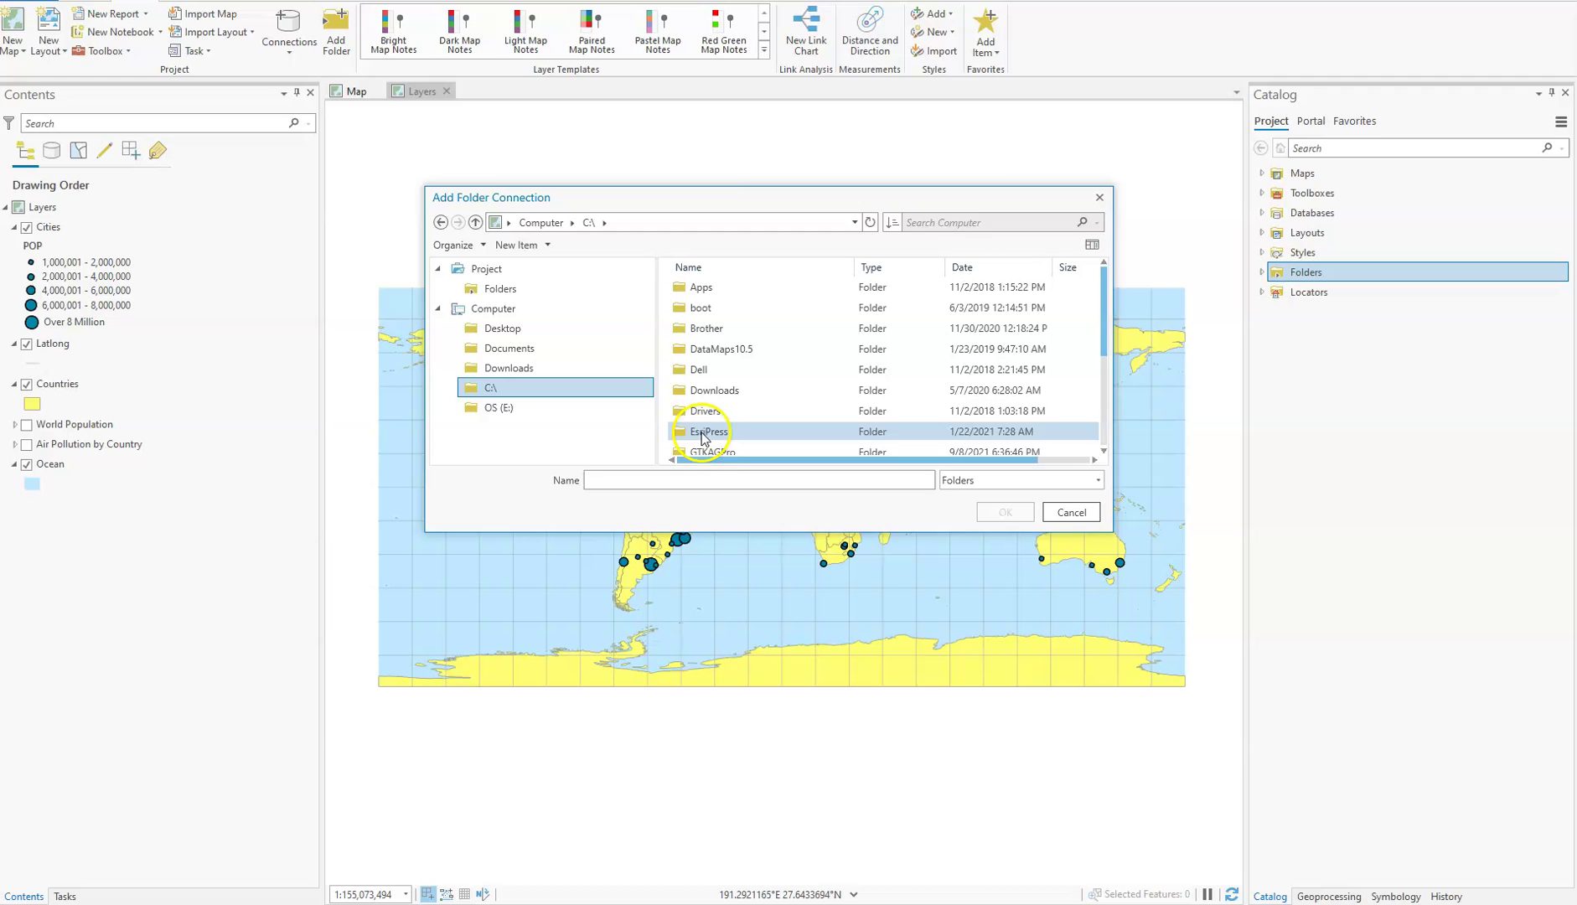
{"action": "double_click", "coordinate": [705, 434]}
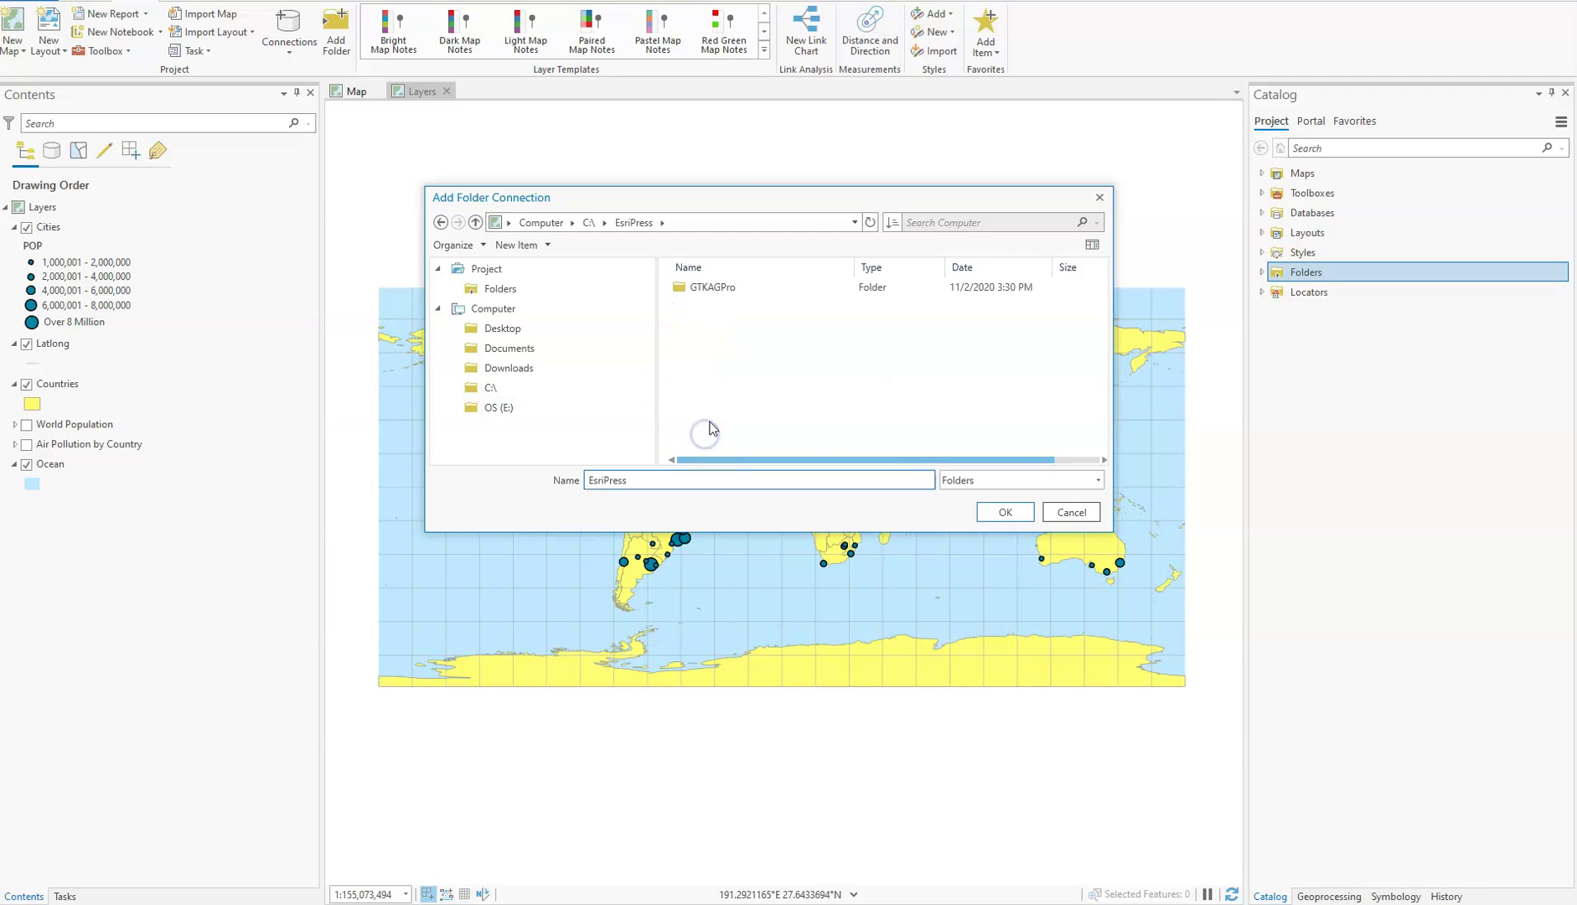
{"action": "double_click", "coordinate": [709, 293]}
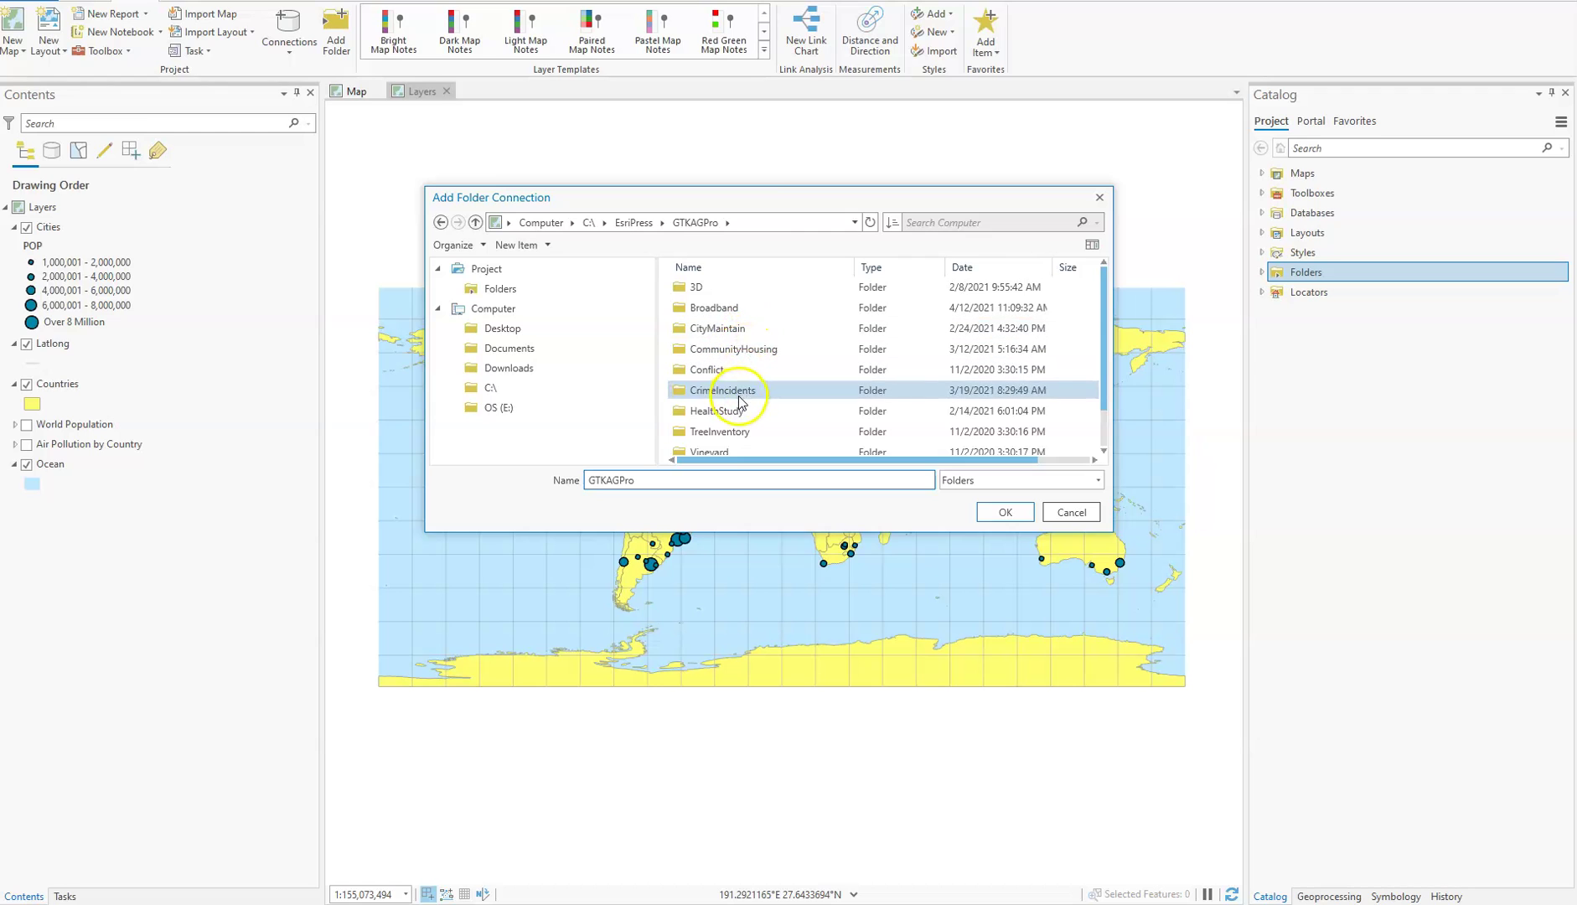
{"action": "scroll", "coordinate": [741, 422], "scroll_direction": "down", "scroll_amount": 1}
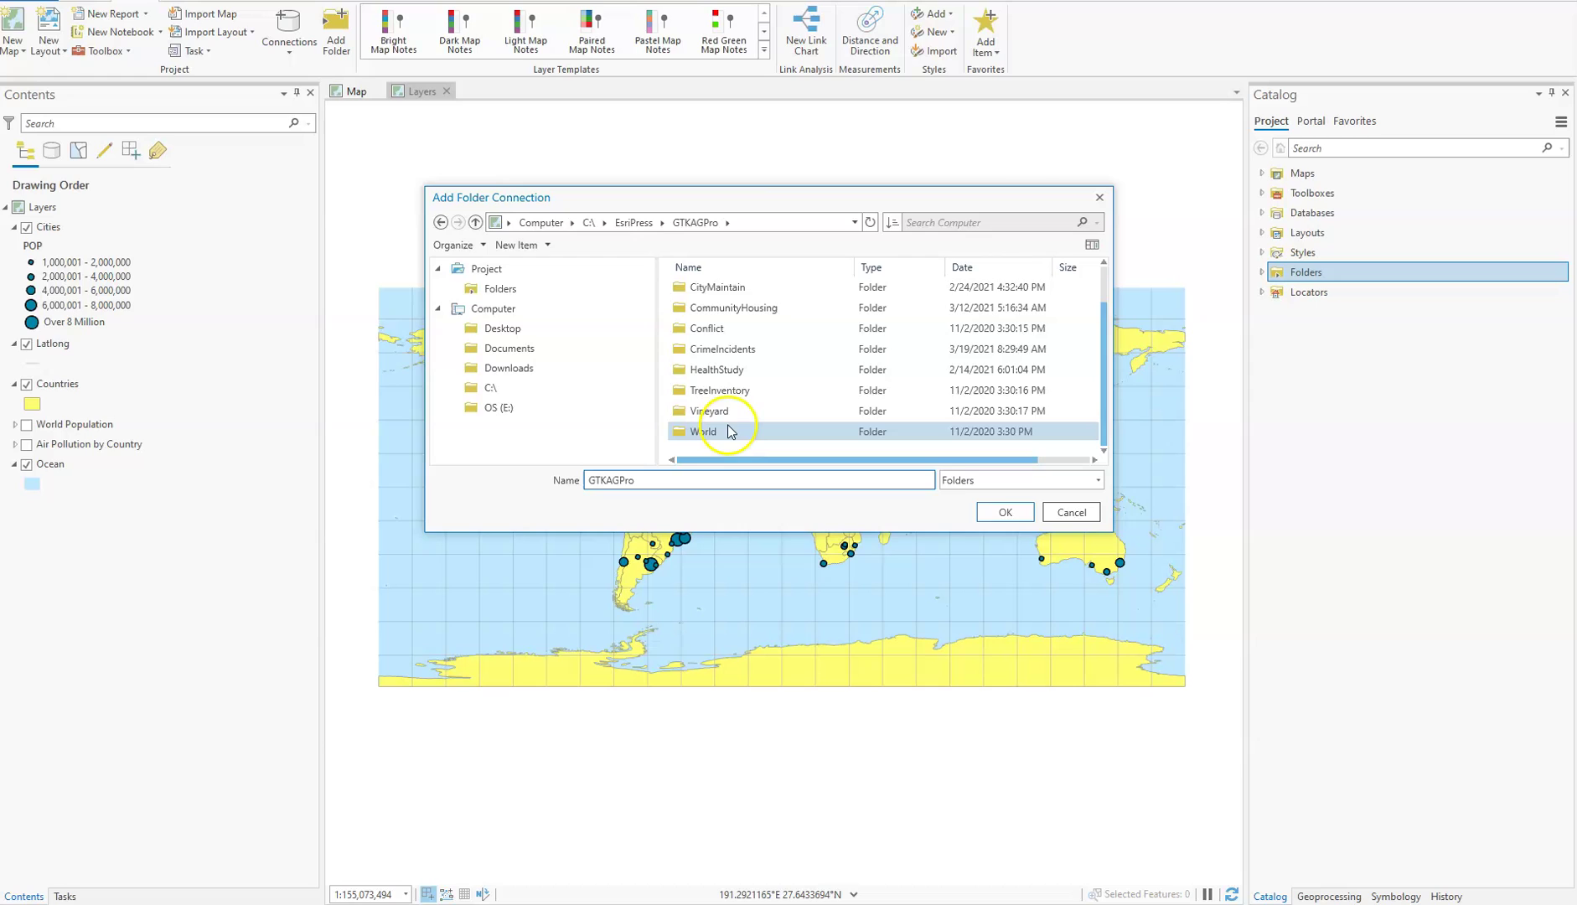
{"action": "left_click", "coordinate": [719, 436]}
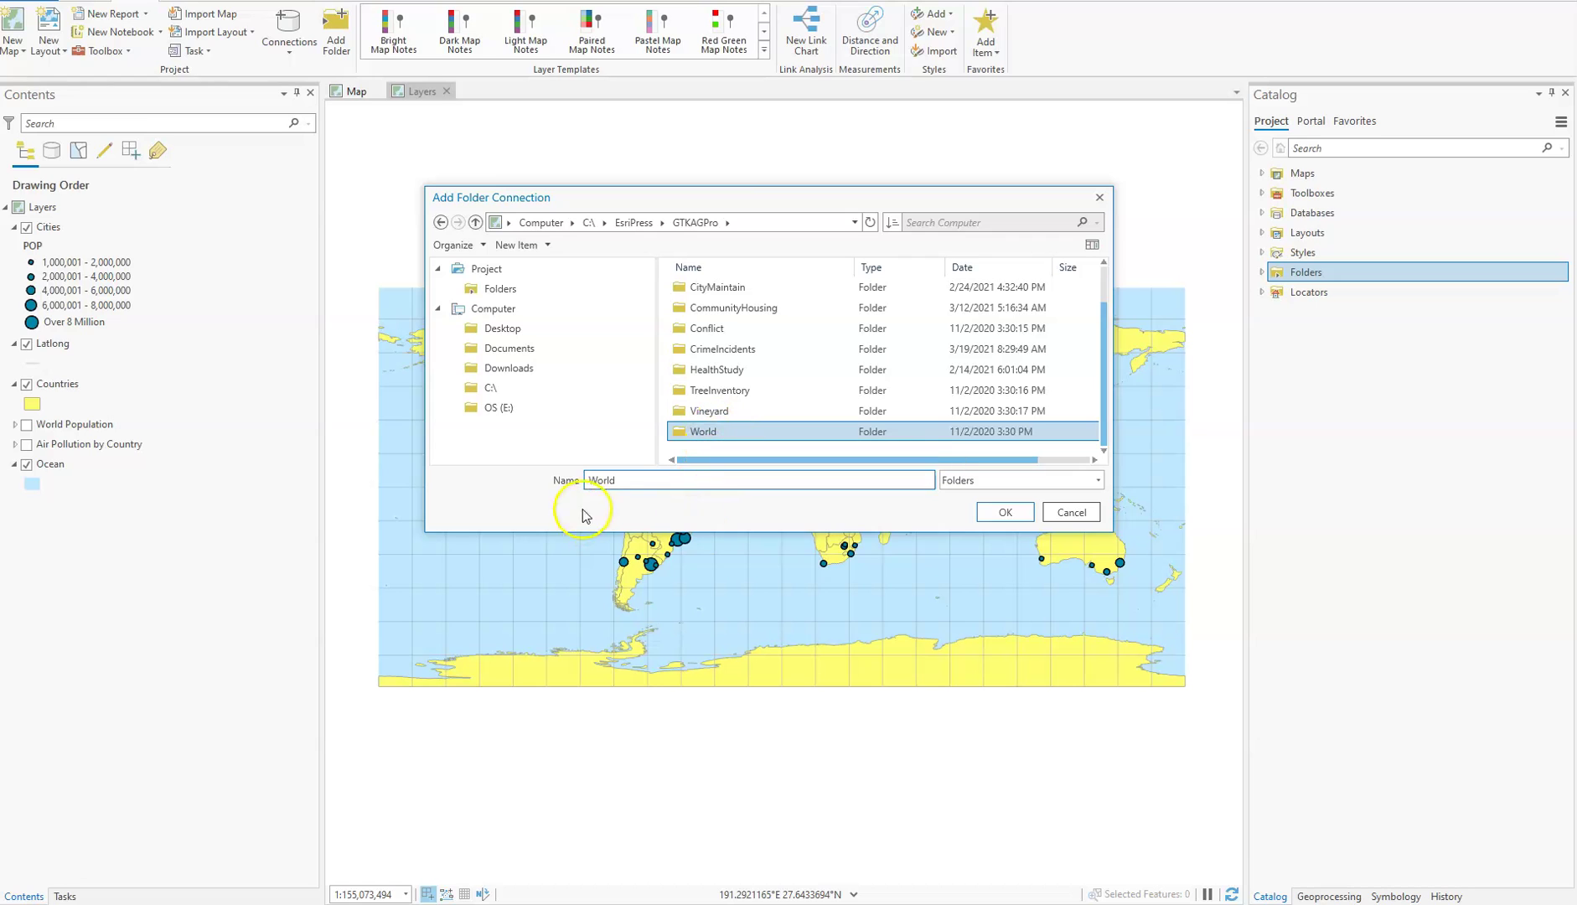
{"action": "left_click", "coordinate": [1010, 513]}
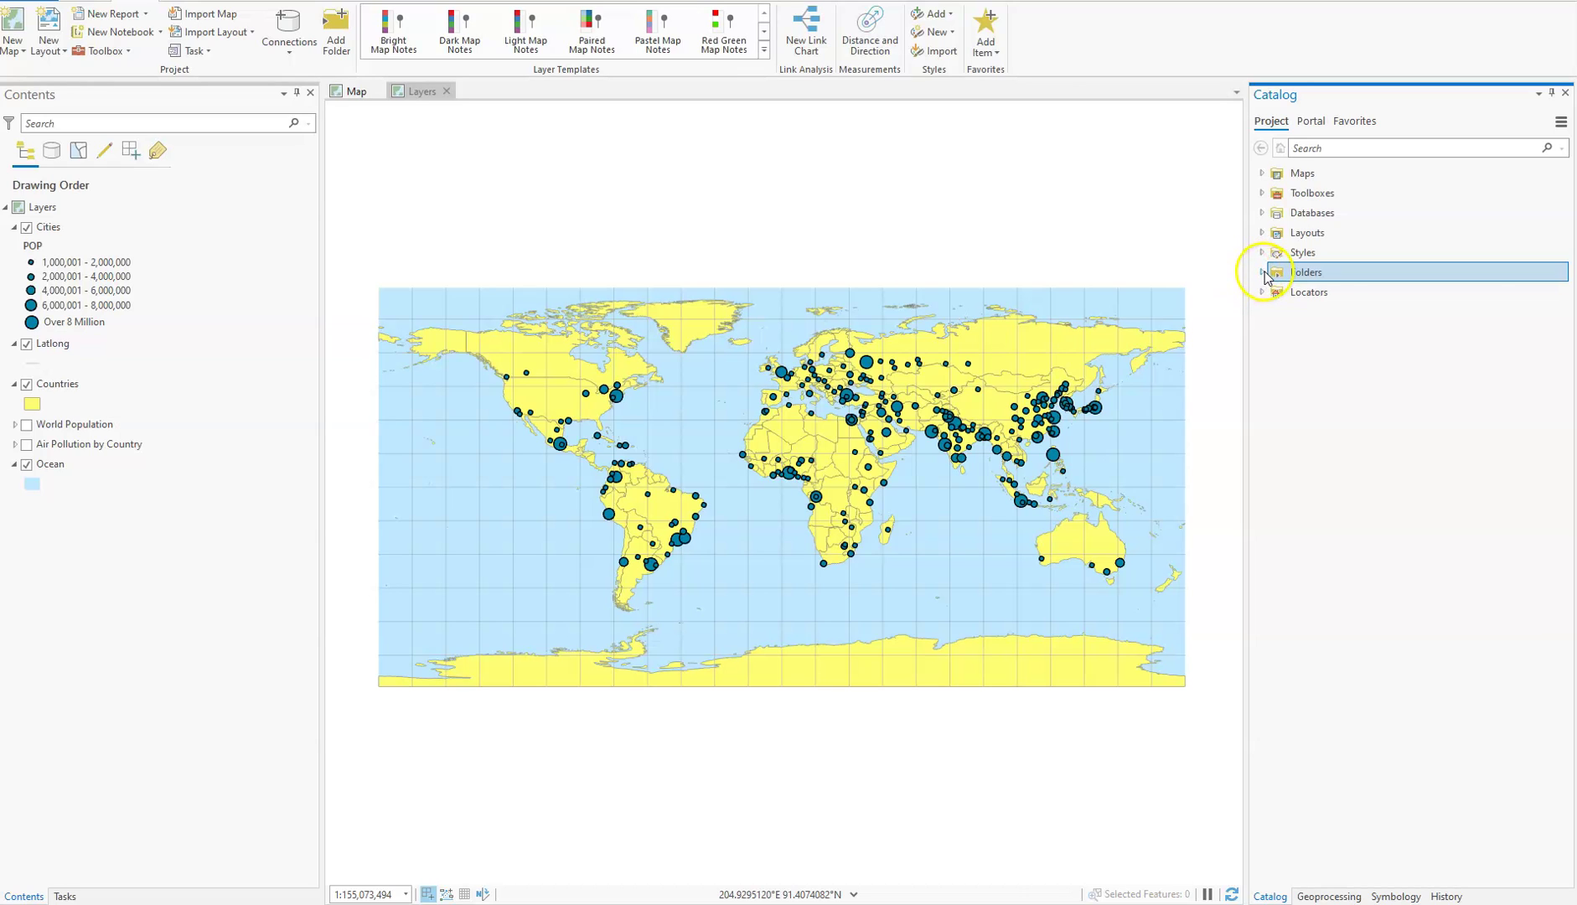
Step: Expand Folders and the World connection, trying to drag World_data.mxd onto the map
{"action": "left_click", "coordinate": [1263, 274]}
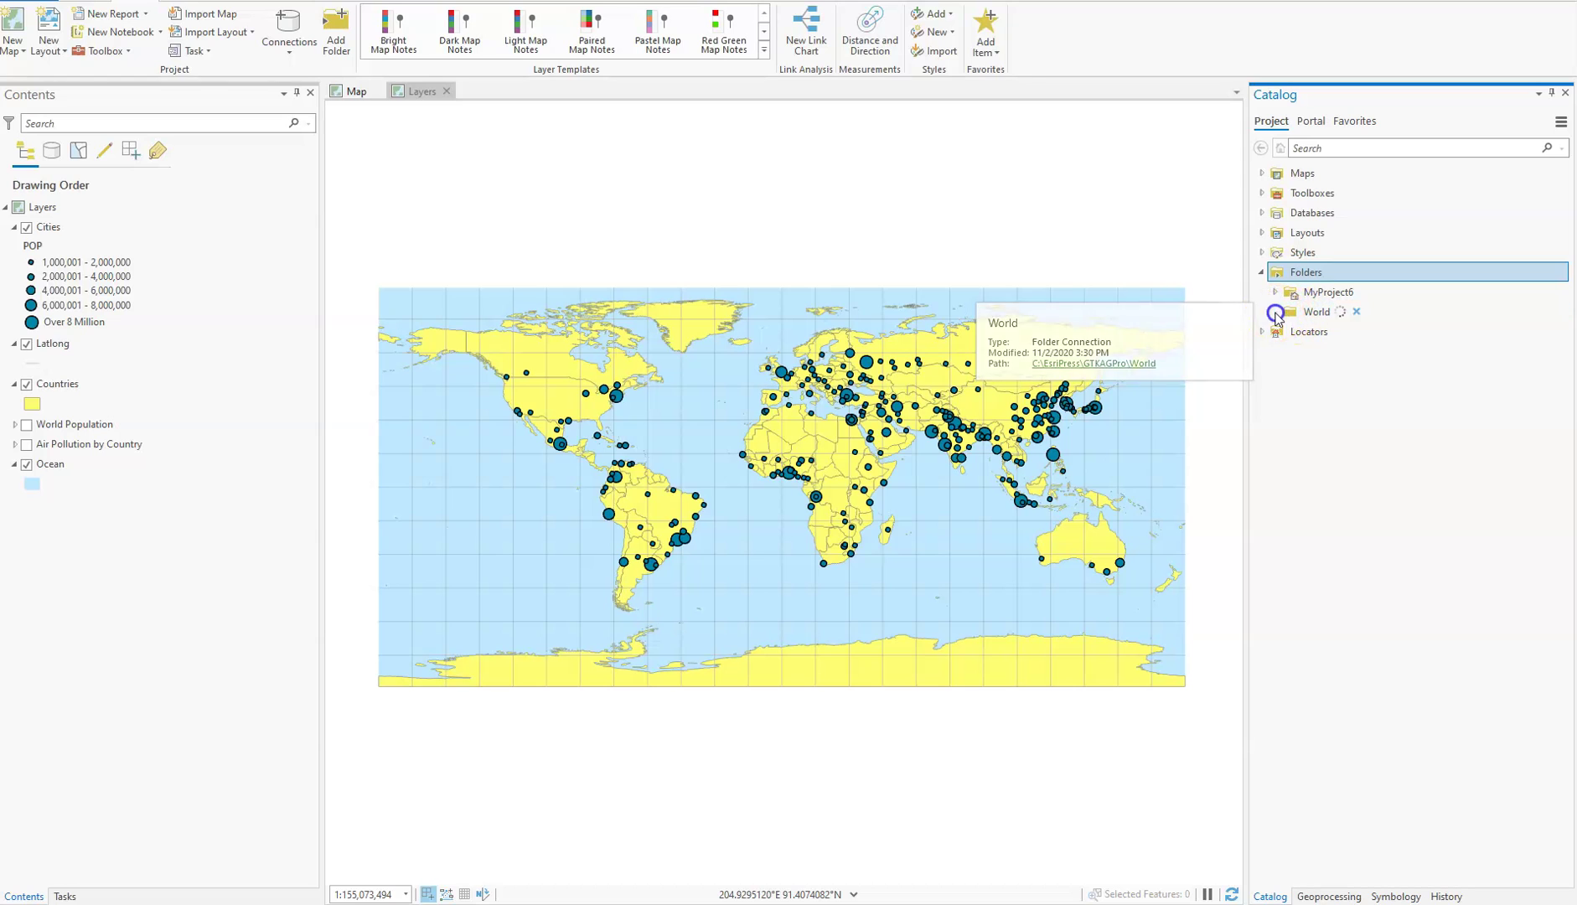
{"action": "left_click", "coordinate": [1275, 312]}
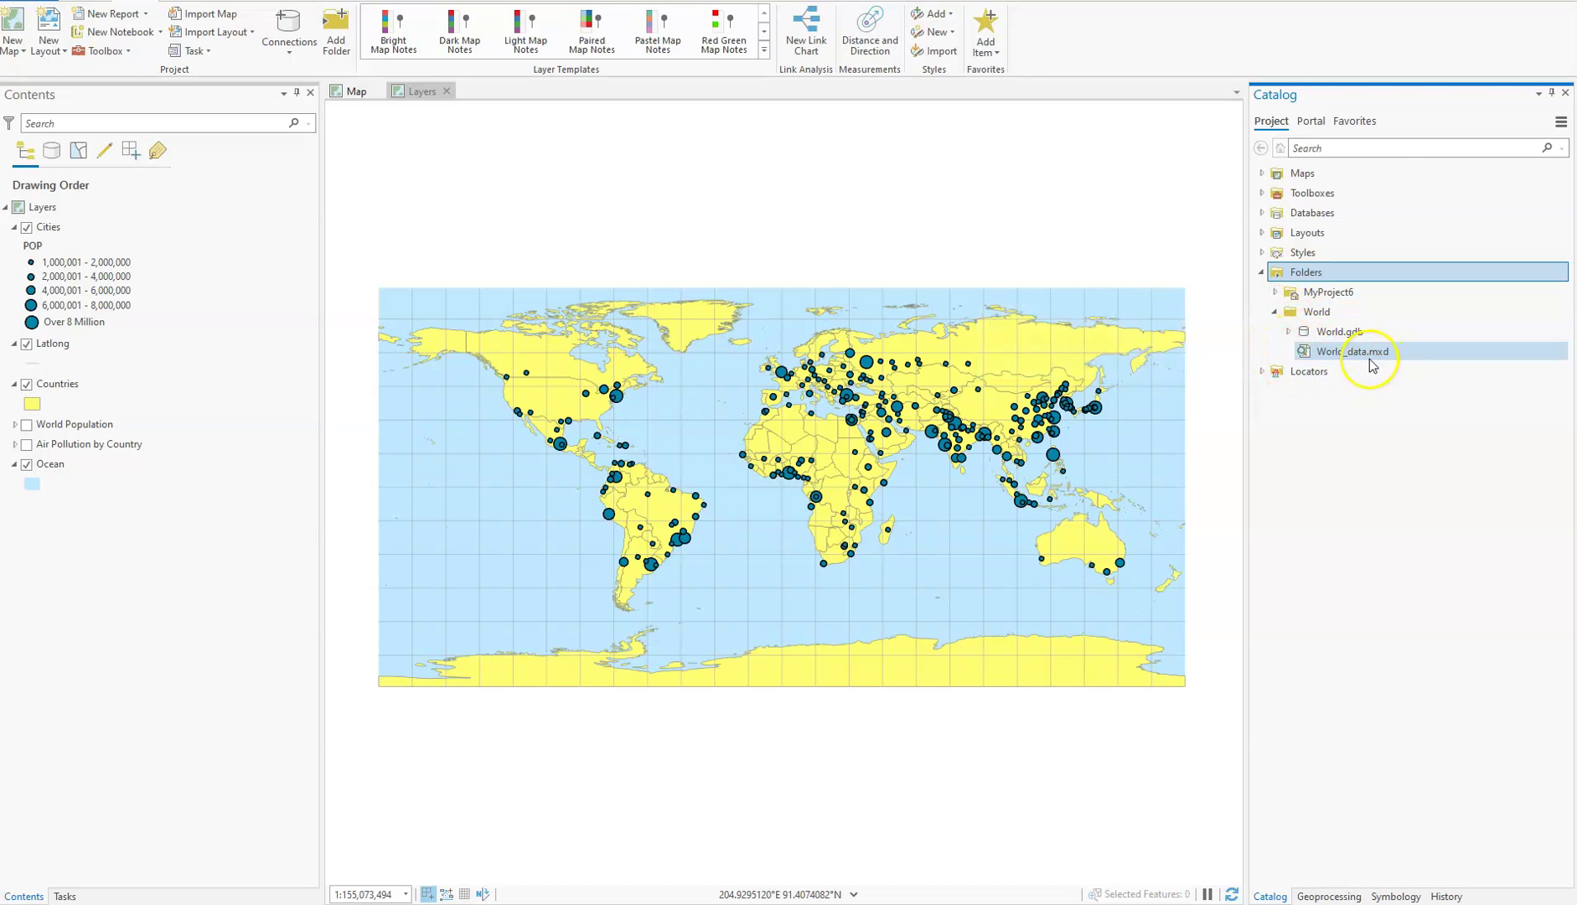
{"action": "mouse_move", "coordinate": [1383, 353]}
{"action": "left_click_drag", "start_coordinate": [1389, 352], "coordinate": [1447, 359]}
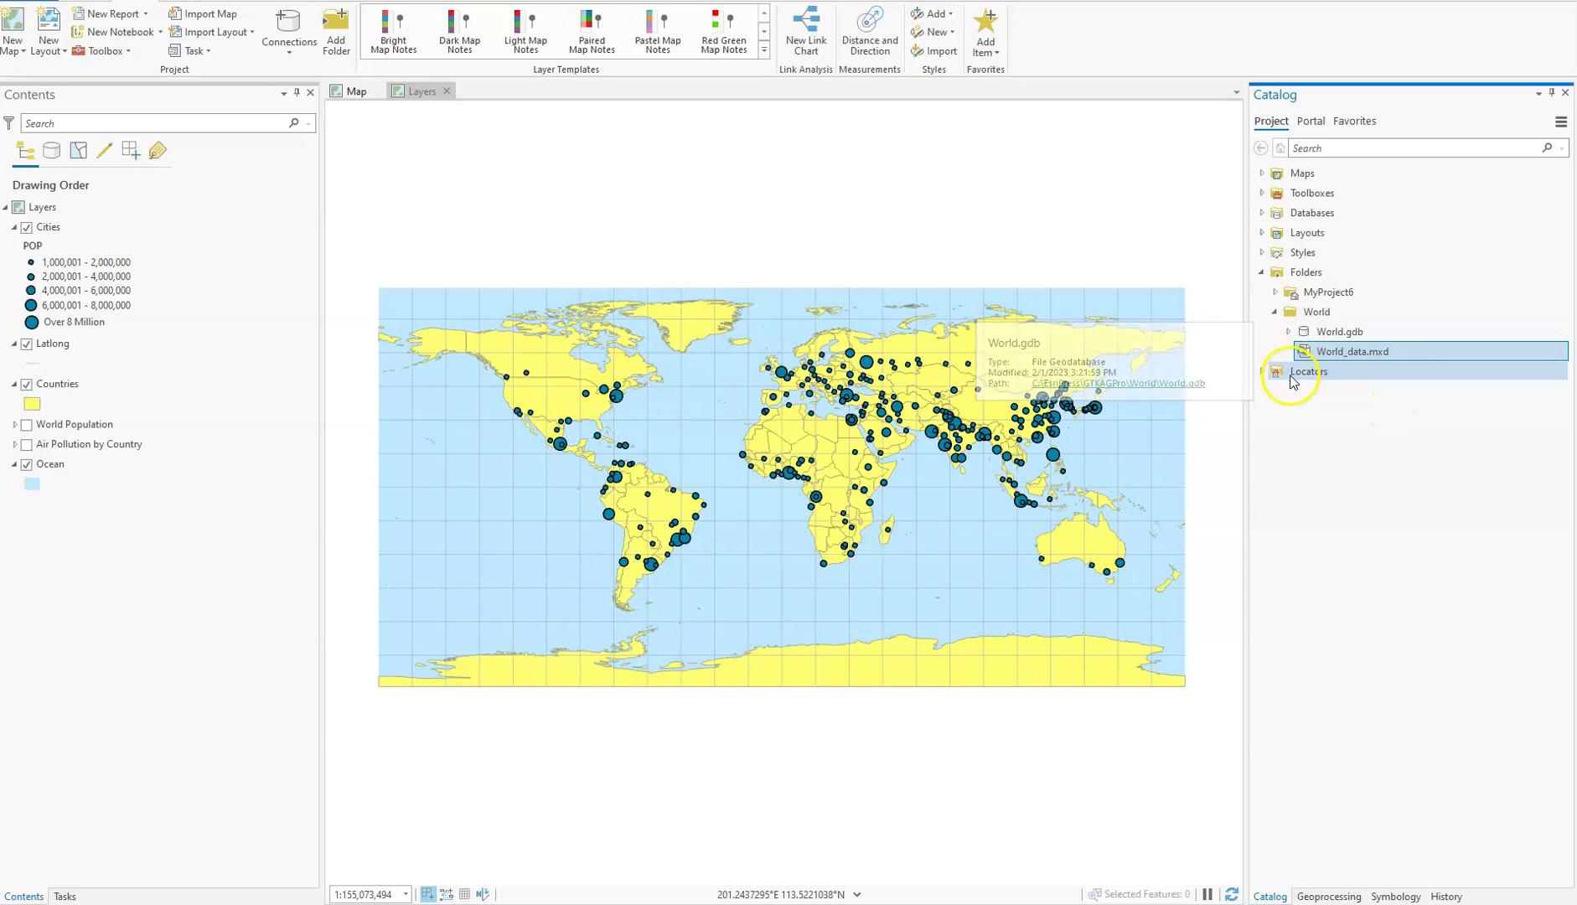
Step: Expand World.gdb to list its Cities, Countries, Latlong and Ocean feature classes
{"action": "left_click", "coordinate": [1288, 331]}
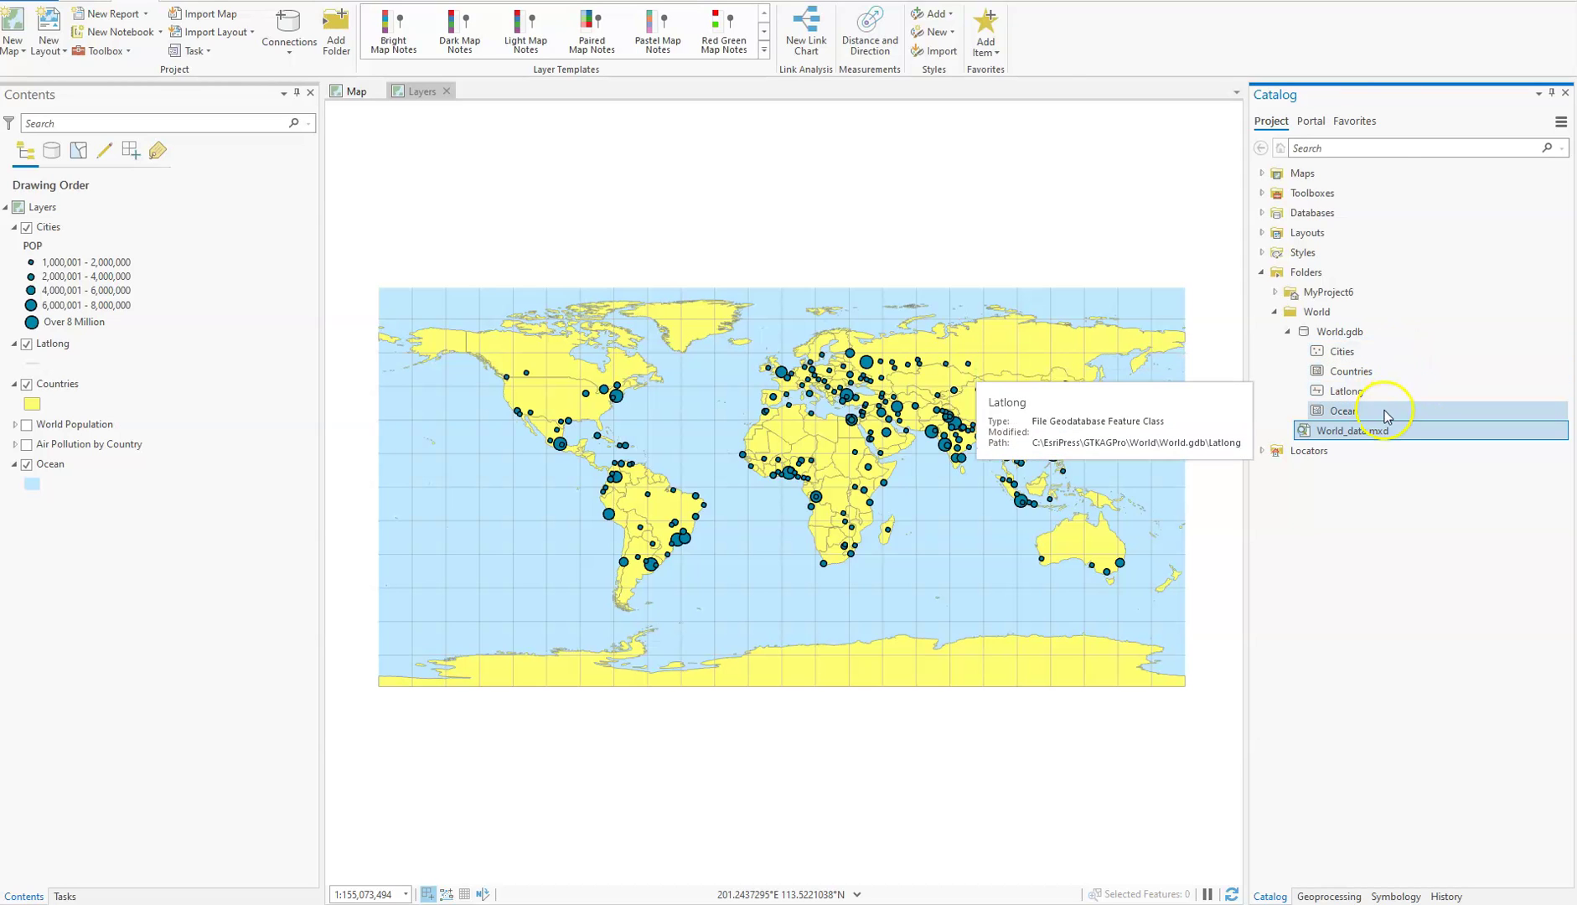
{"action": "left_click", "coordinate": [853, 894]}
{"action": "left_click", "coordinate": [1320, 644]}
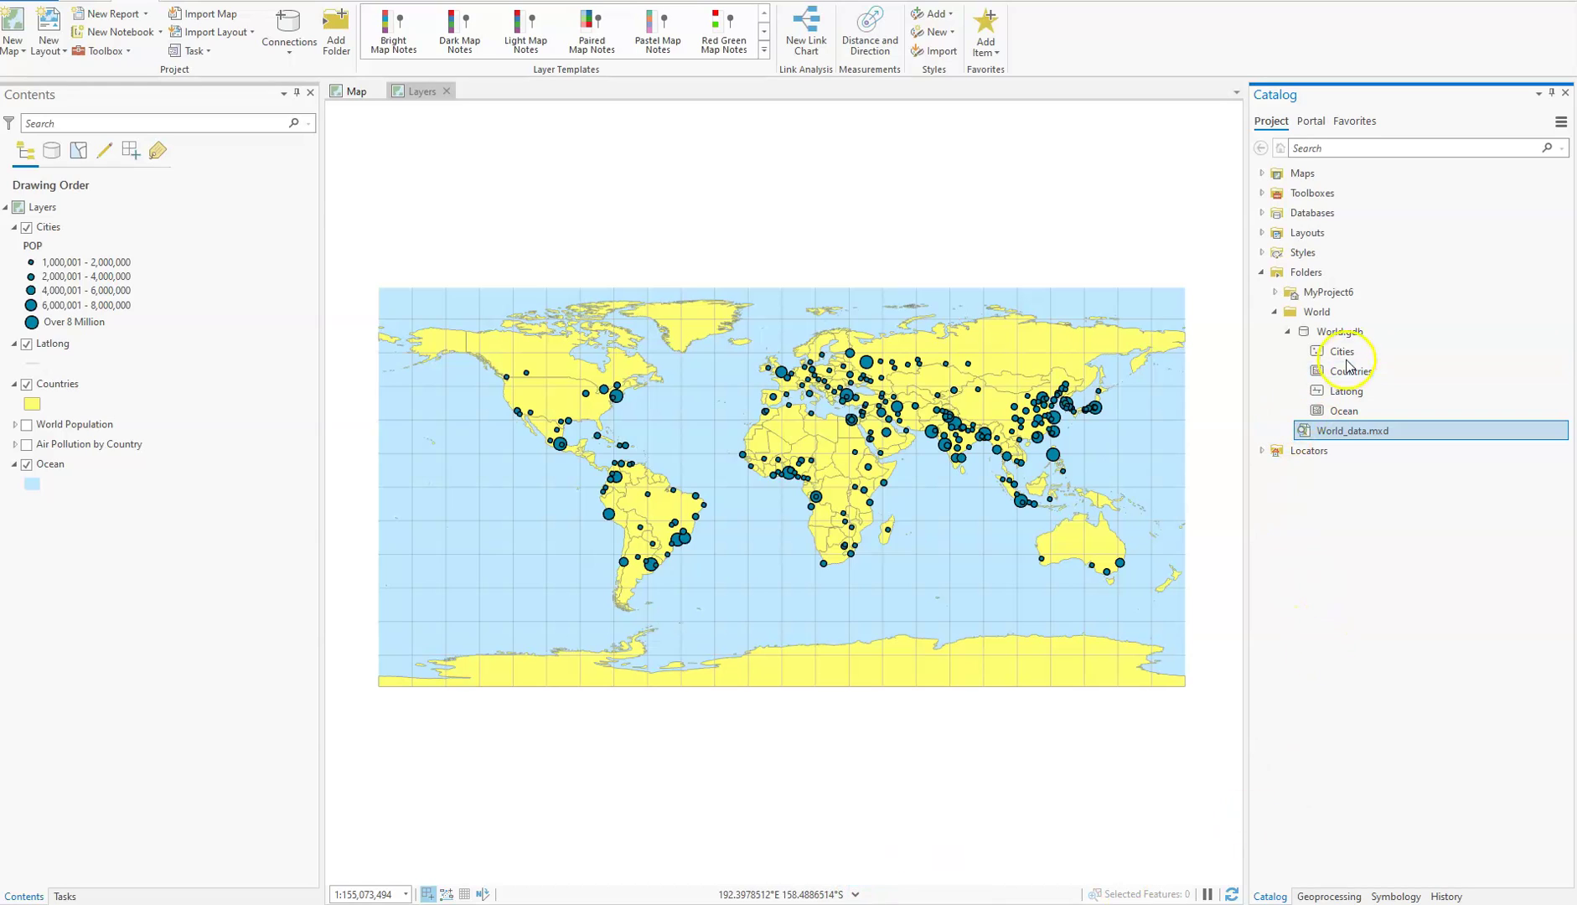
{"action": "mouse_move", "coordinate": [1343, 356]}
{"action": "left_mouse_down"}
{"action": "mouse_move", "coordinate": [1289, 358]}
{"action": "mouse_move", "coordinate": [901, 124]}
{"action": "mouse_move", "coordinate": [900, 194]}
{"action": "mouse_move", "coordinate": [1338, 282]}
{"action": "mouse_move", "coordinate": [1346, 345]}
{"action": "left_mouse_up"}
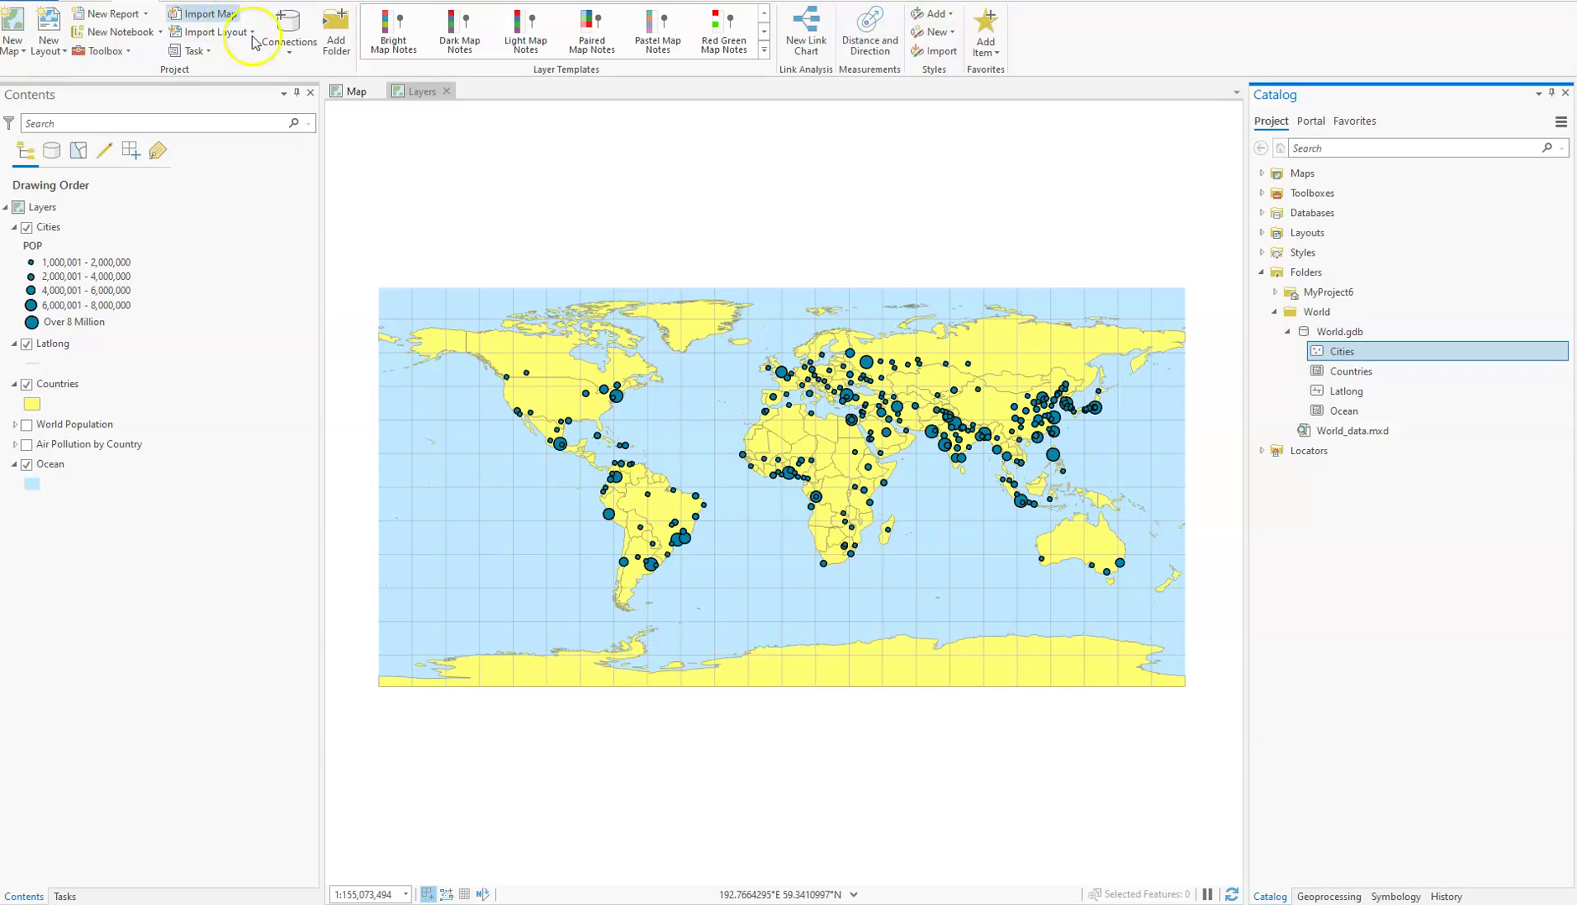
{"action": "left_click", "coordinate": [1313, 358]}
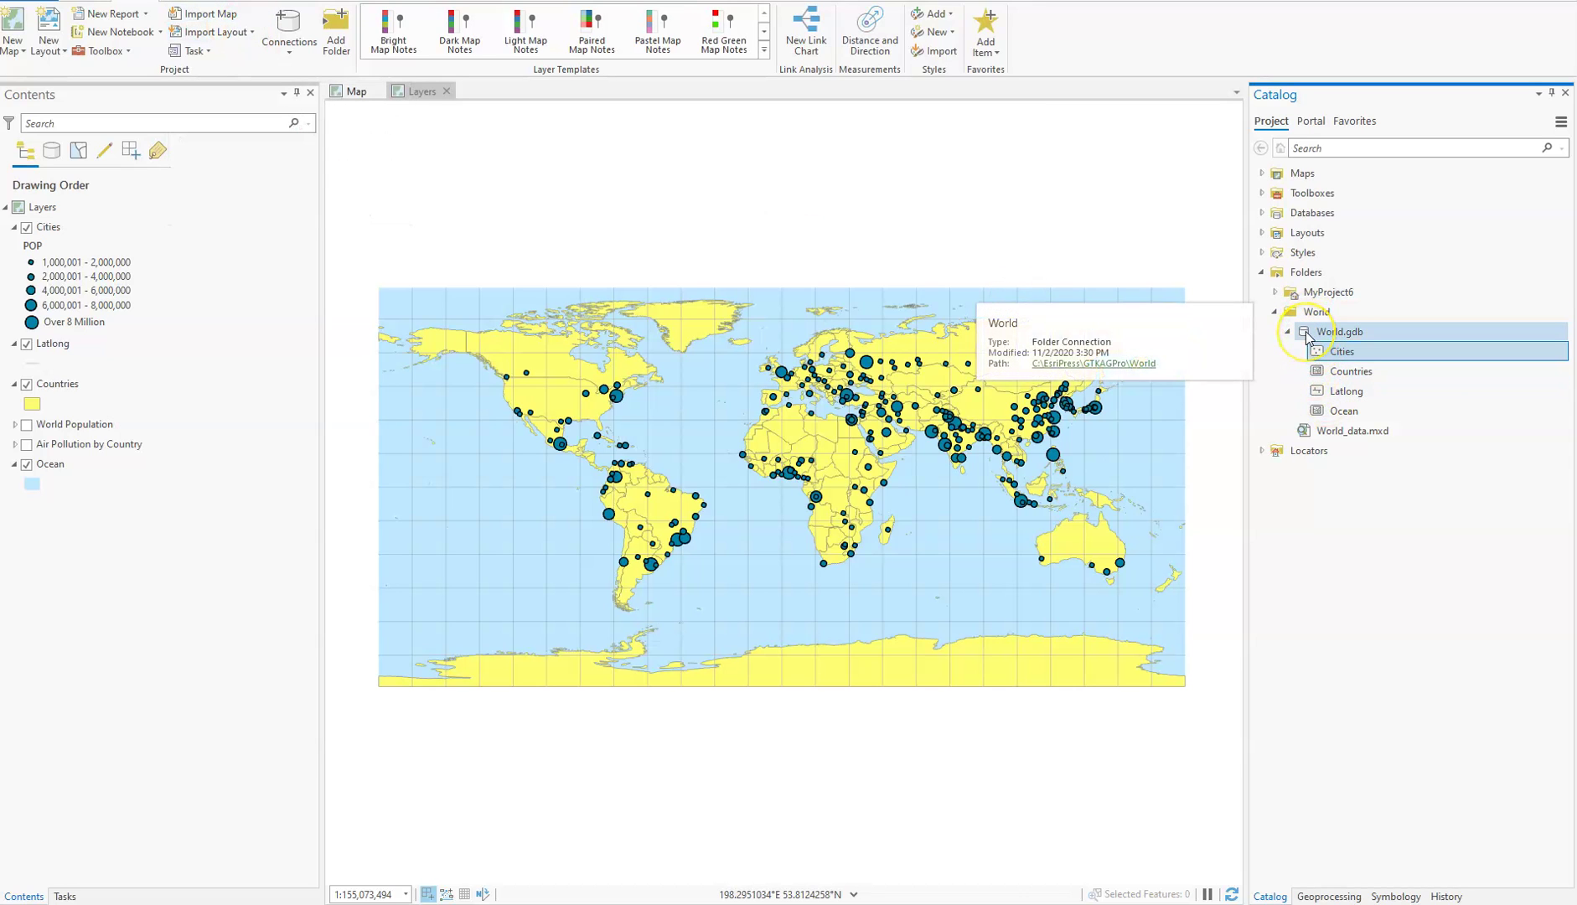